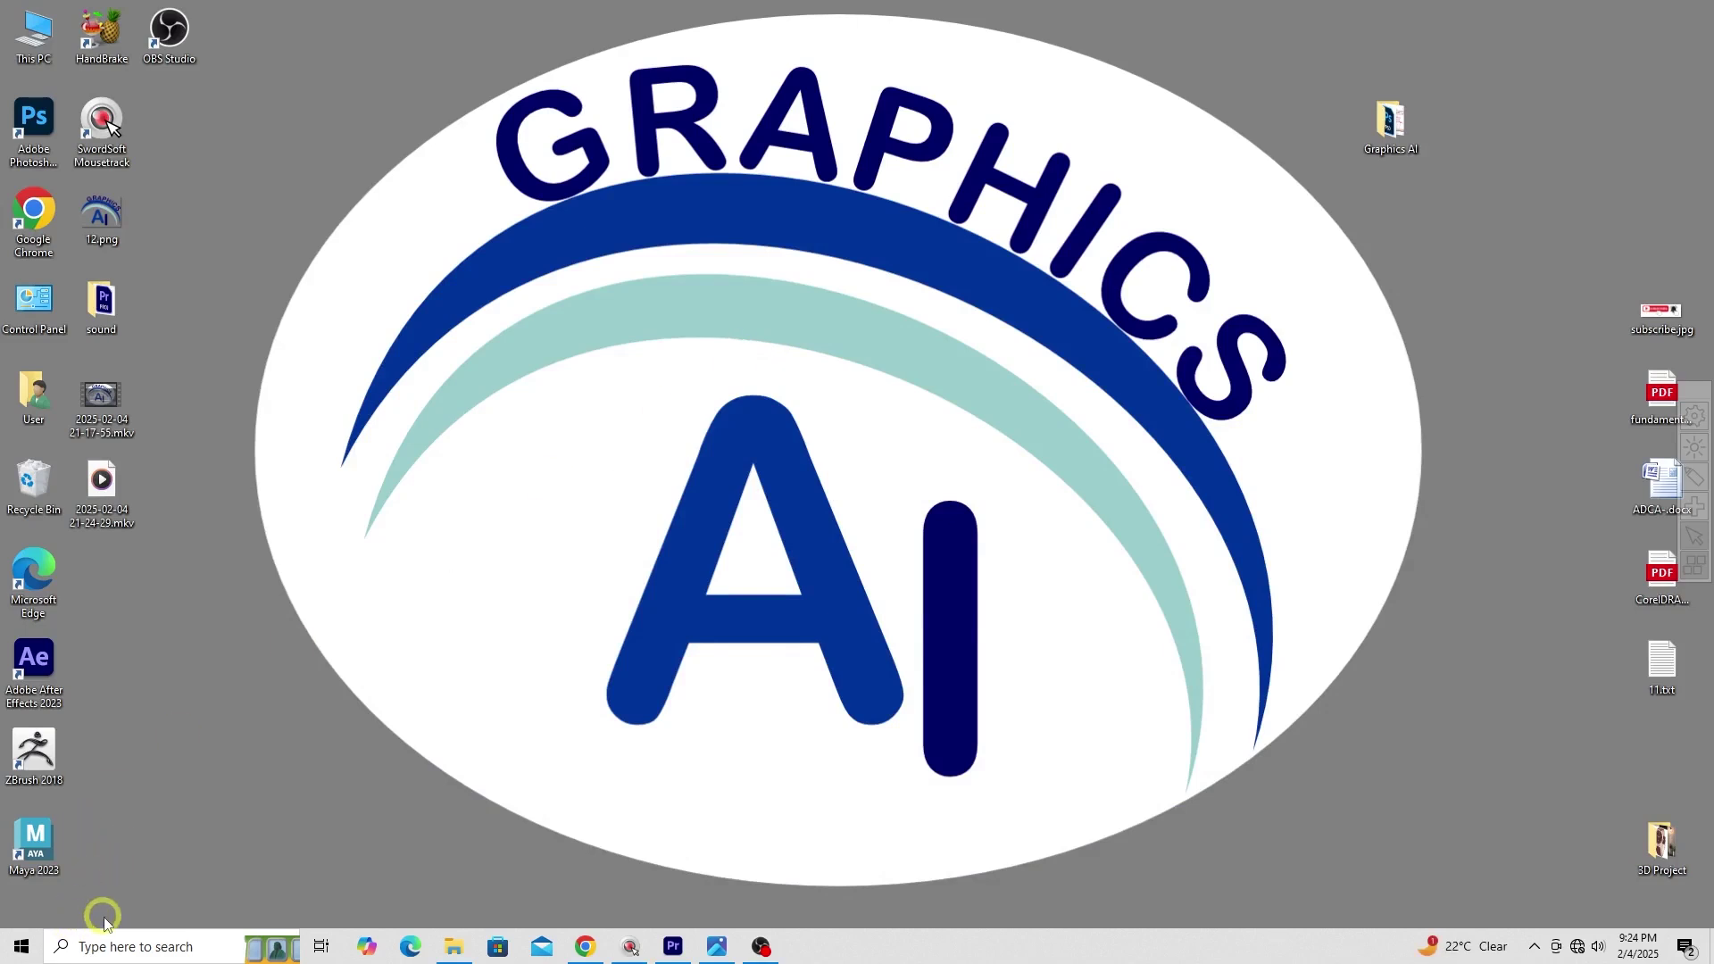
Launch Paint by running the mspaint command
key(super+r)
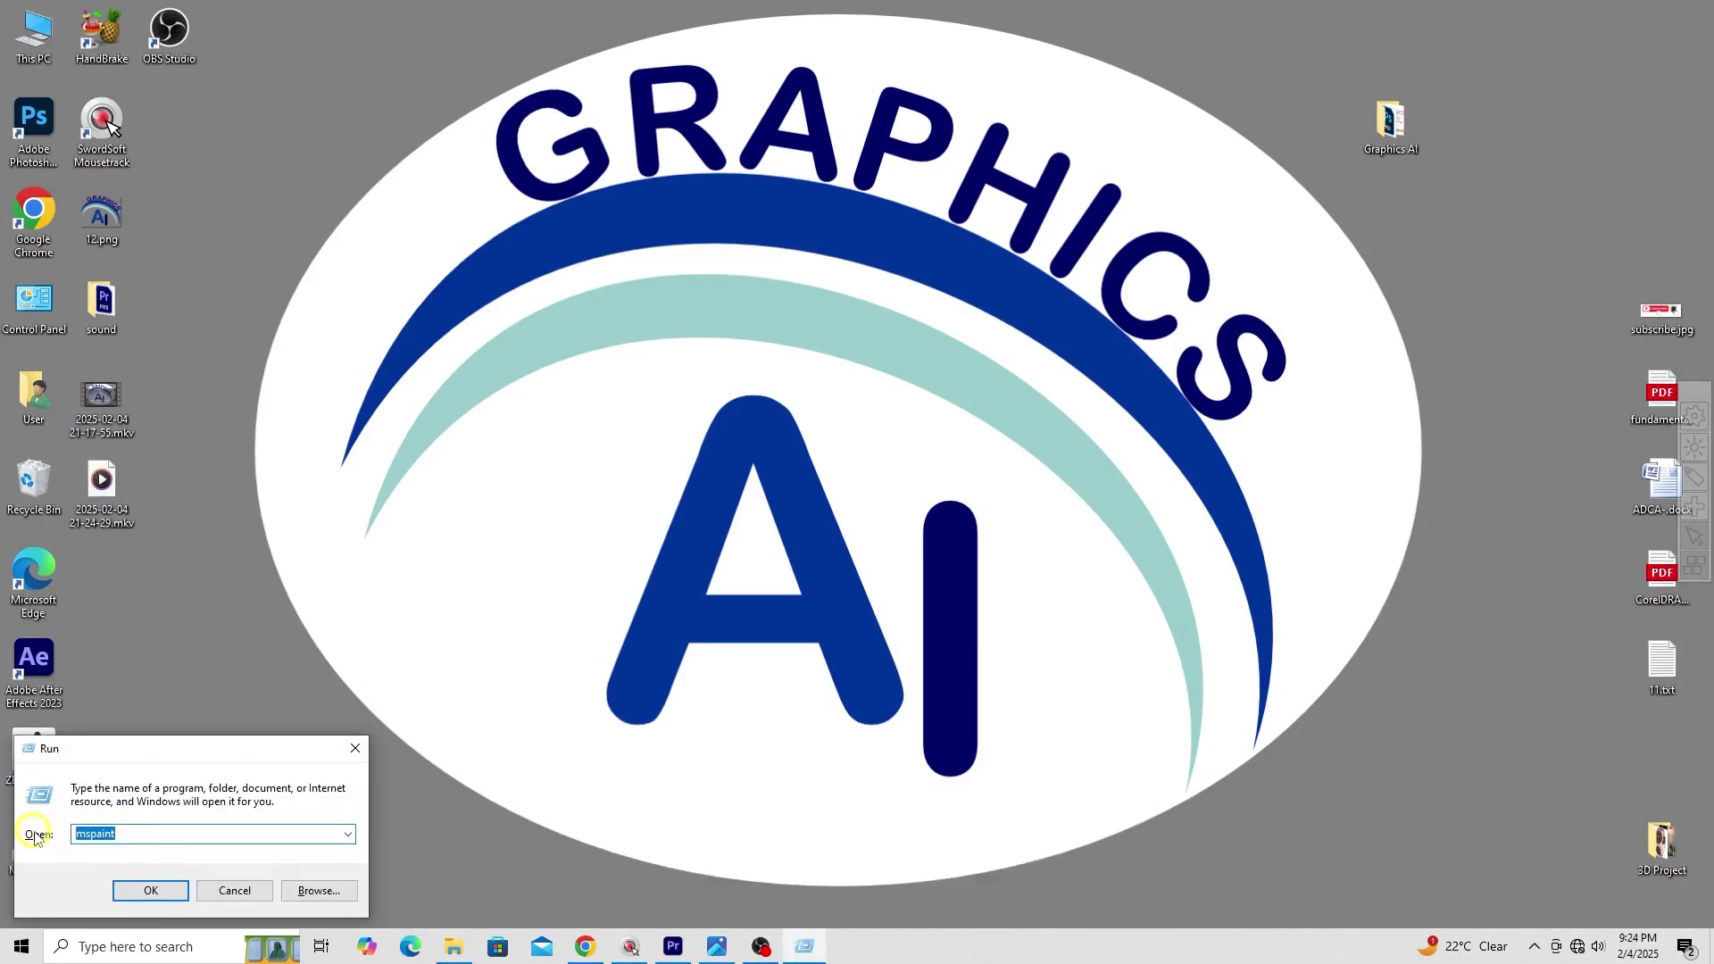
text(ma)
key(BackSpace)
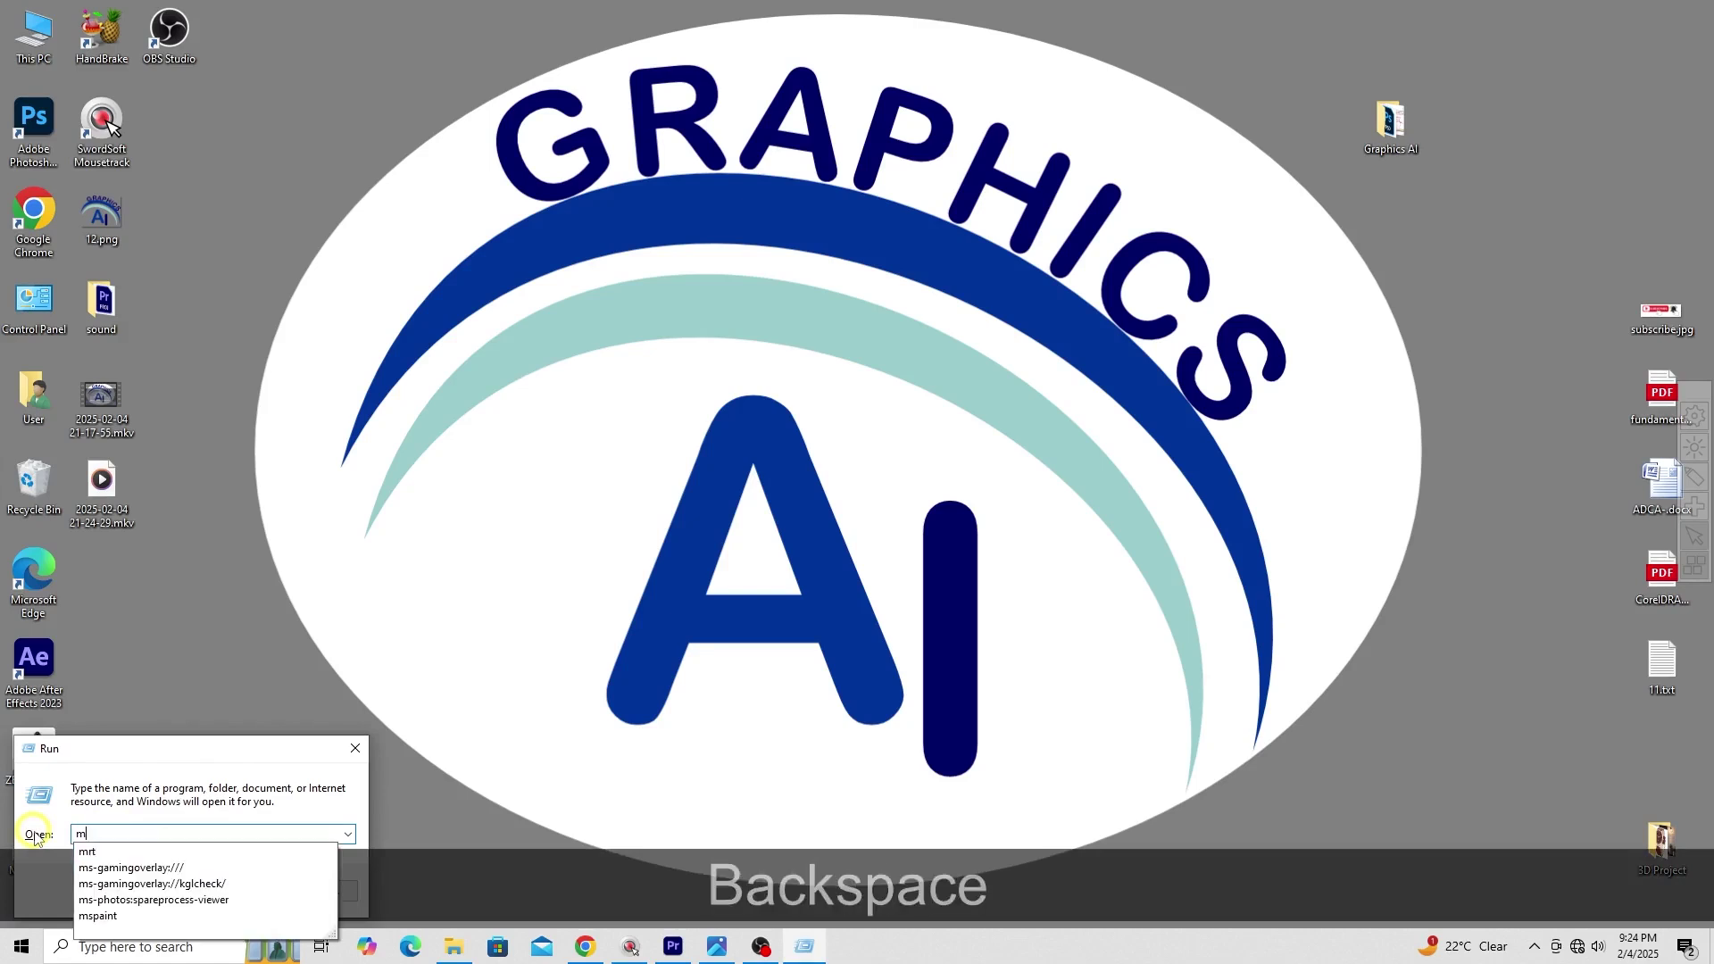
text(spain)
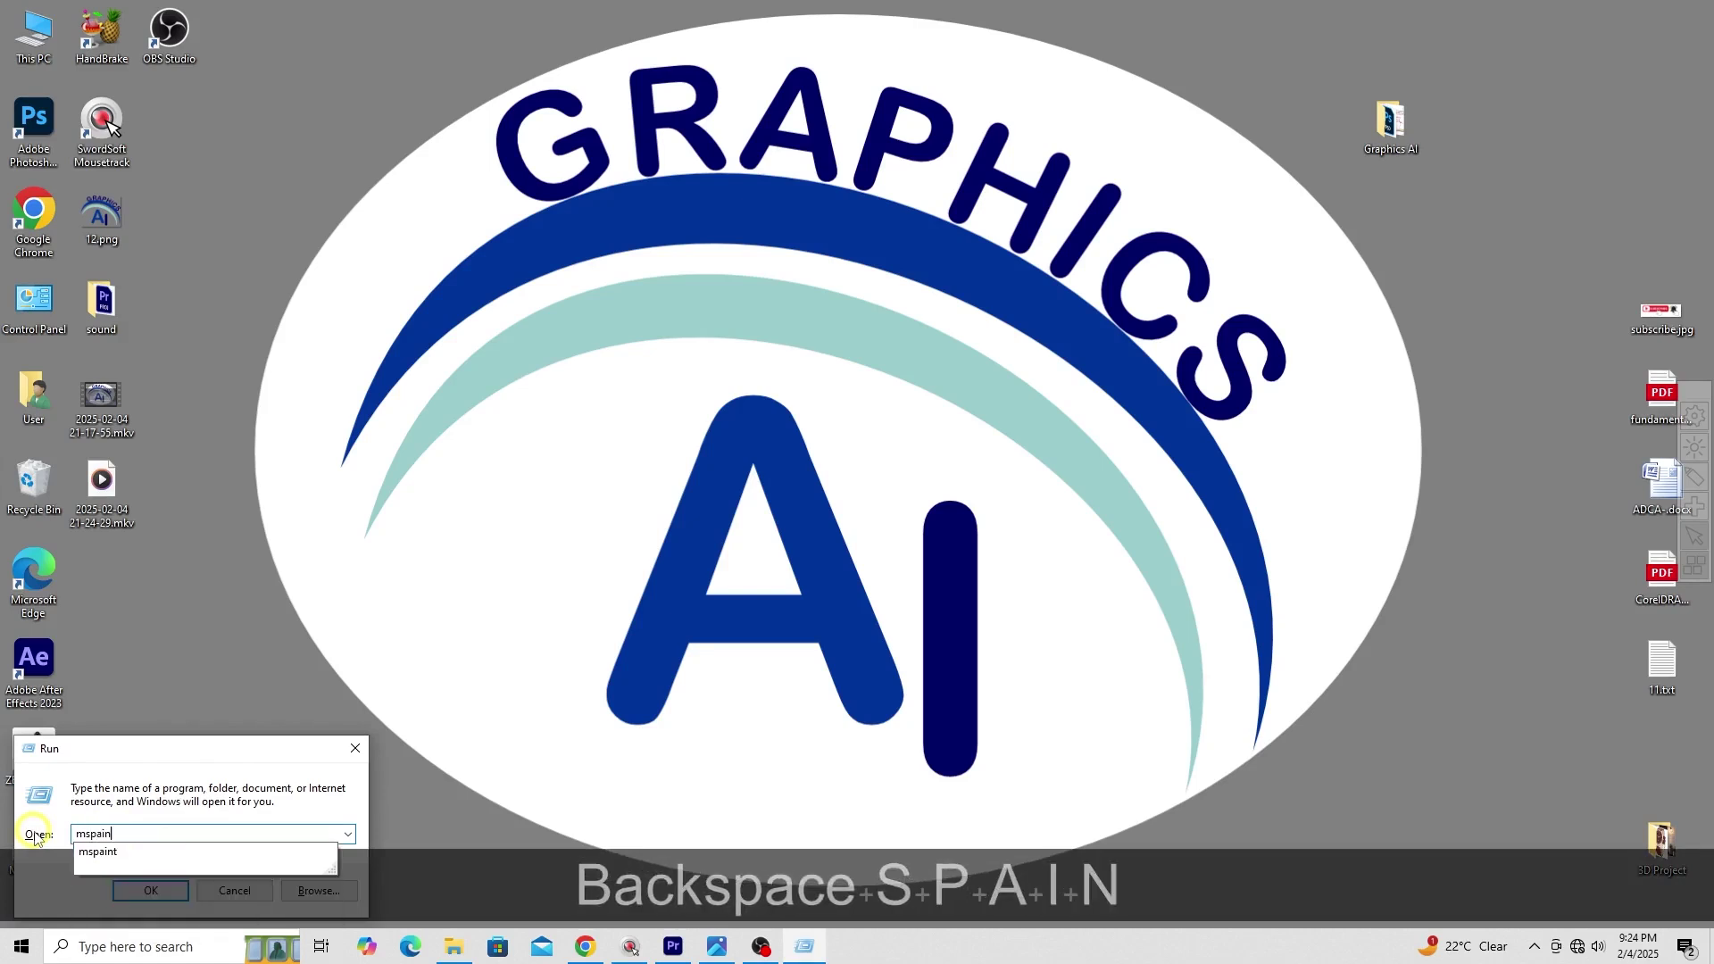
text(t)
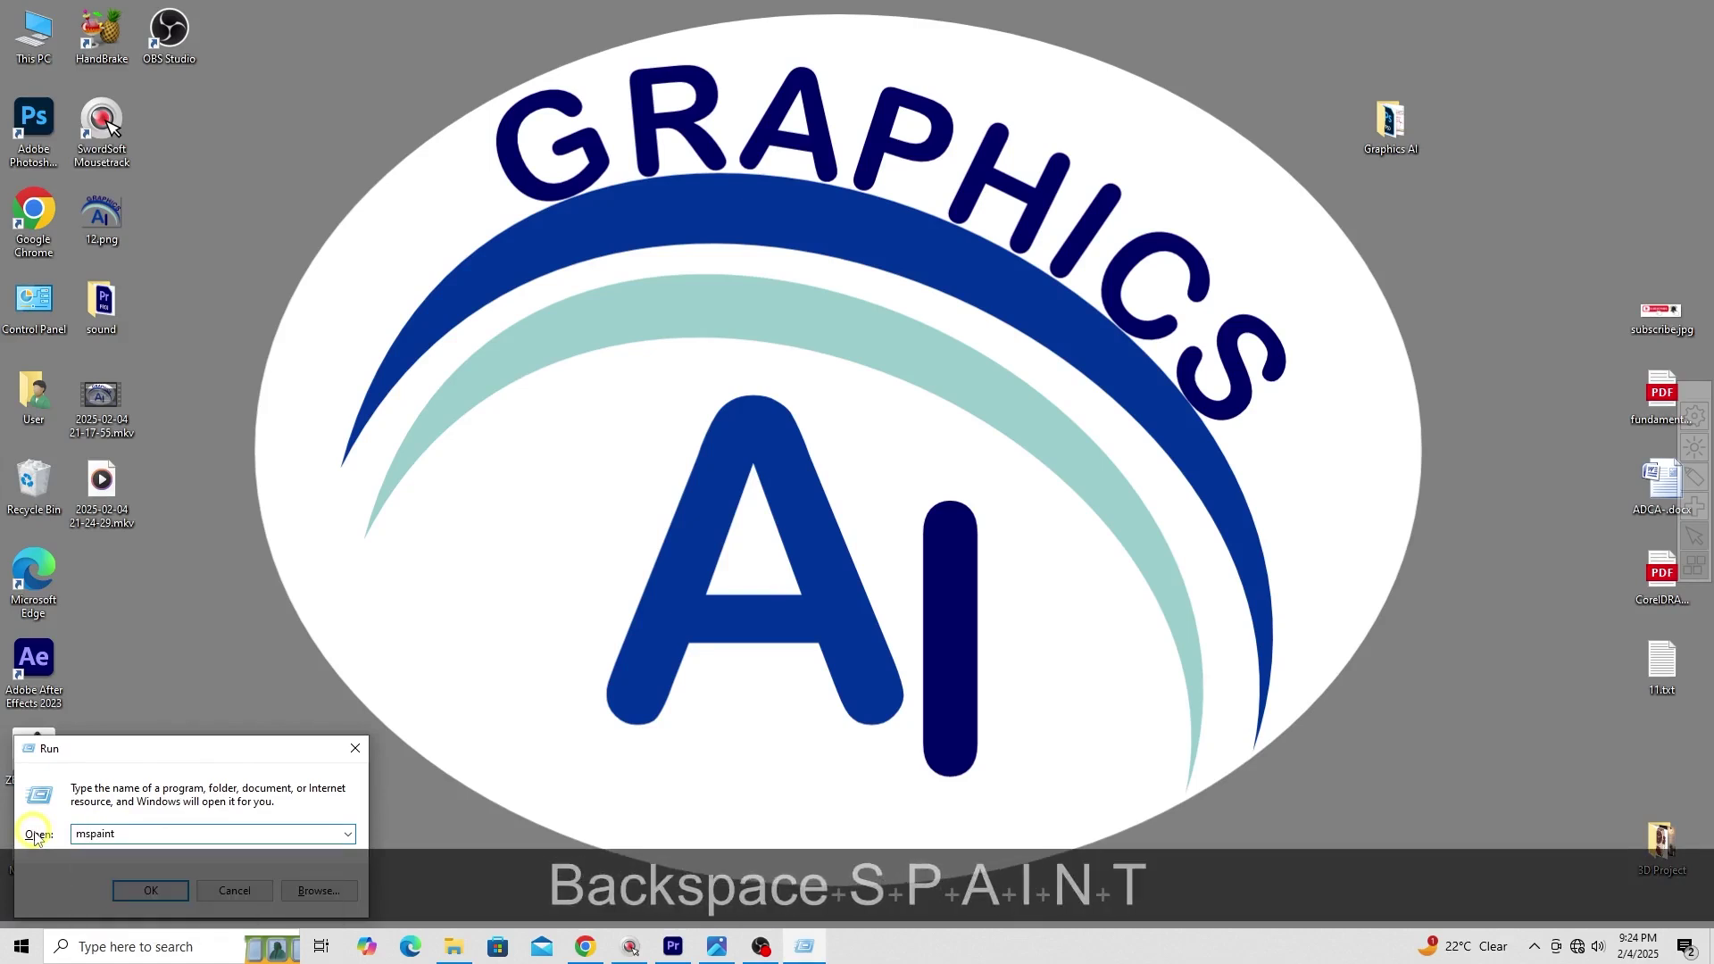
click(150, 890)
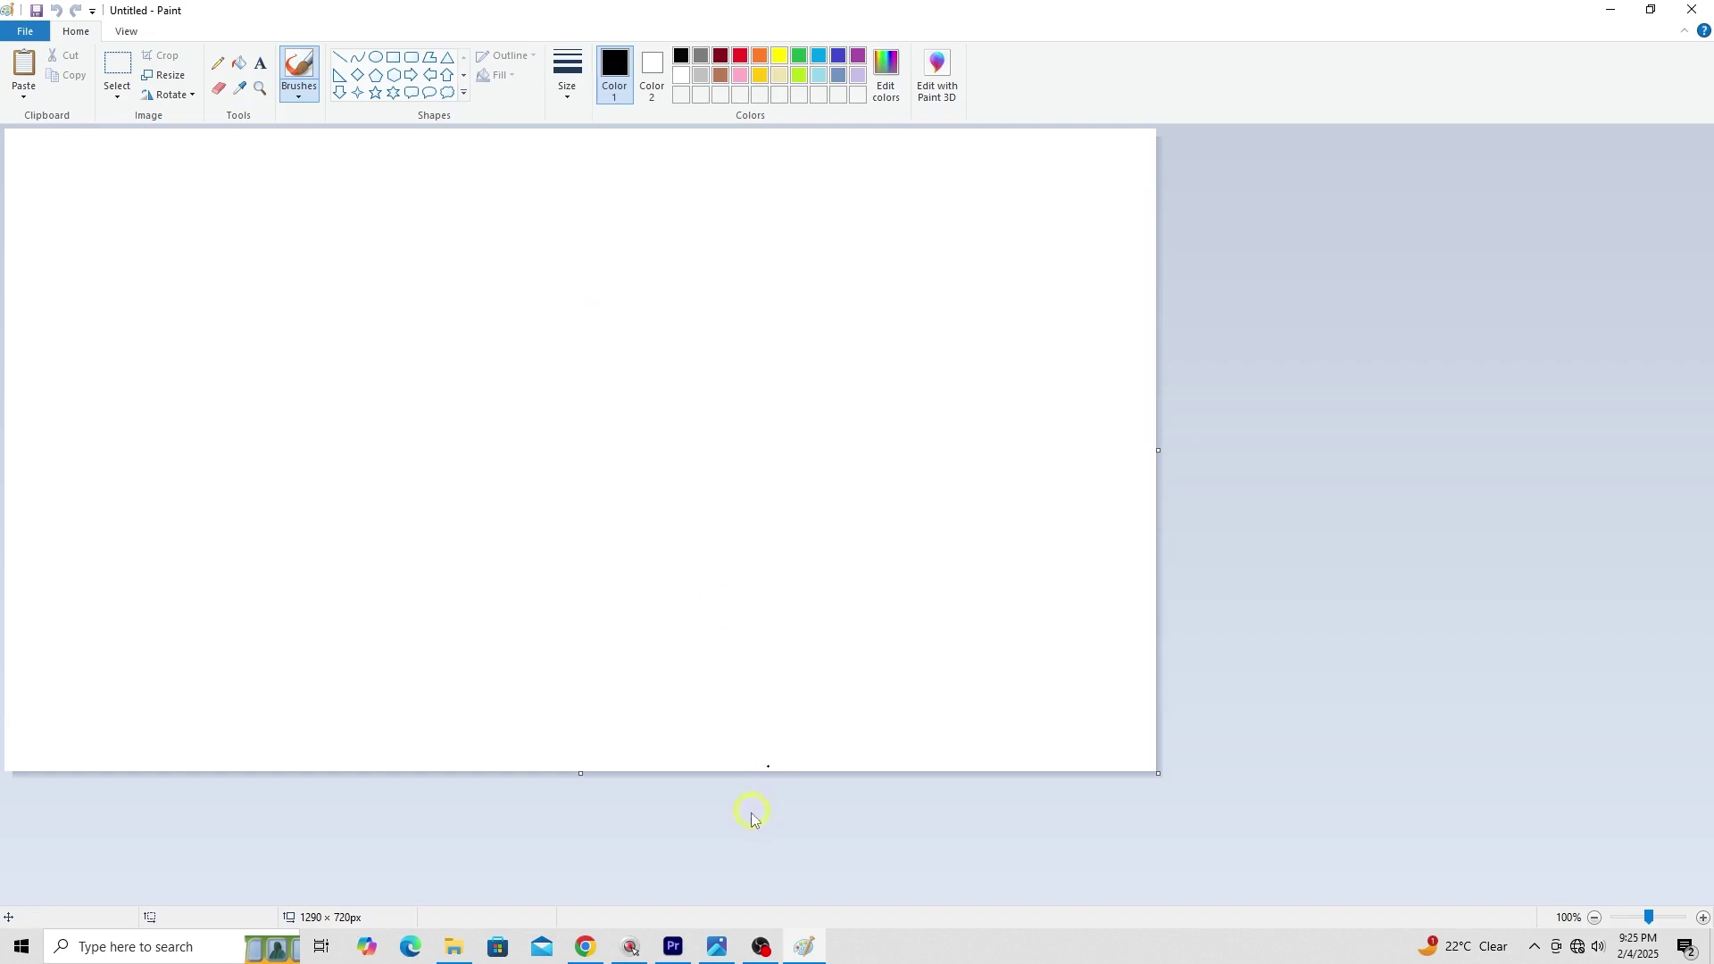
Examine the enlarged interface.png diagram for the labelled parts of the Paint window, and return to the blank canvas
click(717, 948)
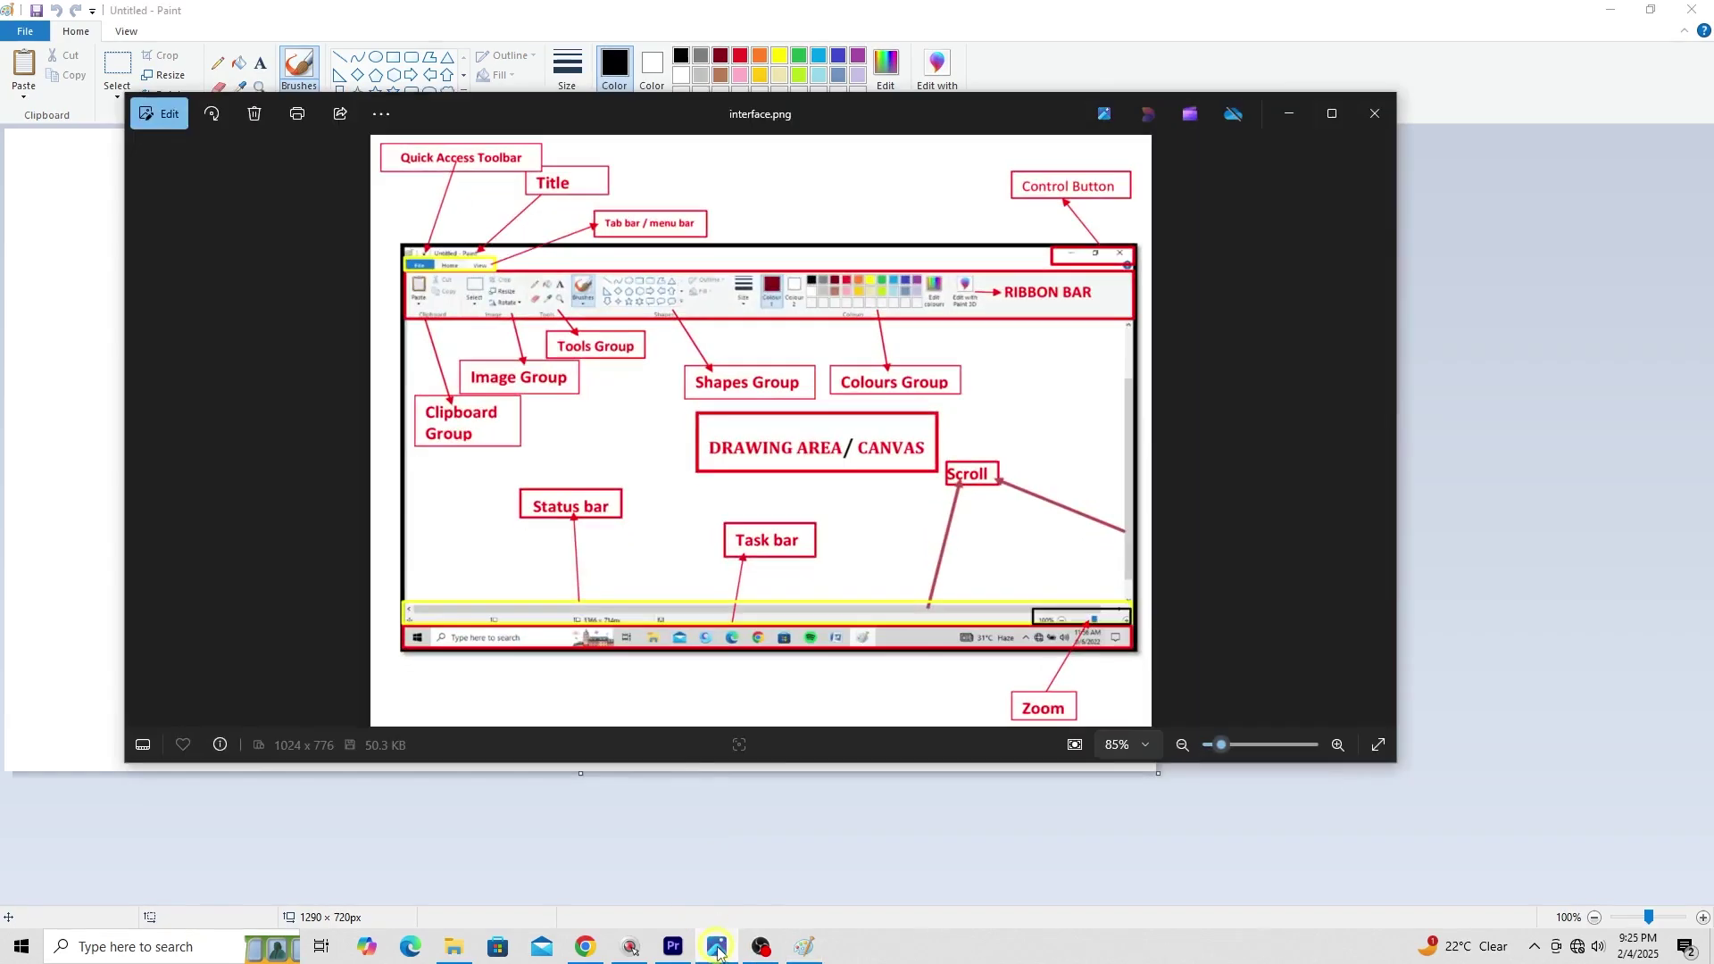
click(1331, 113)
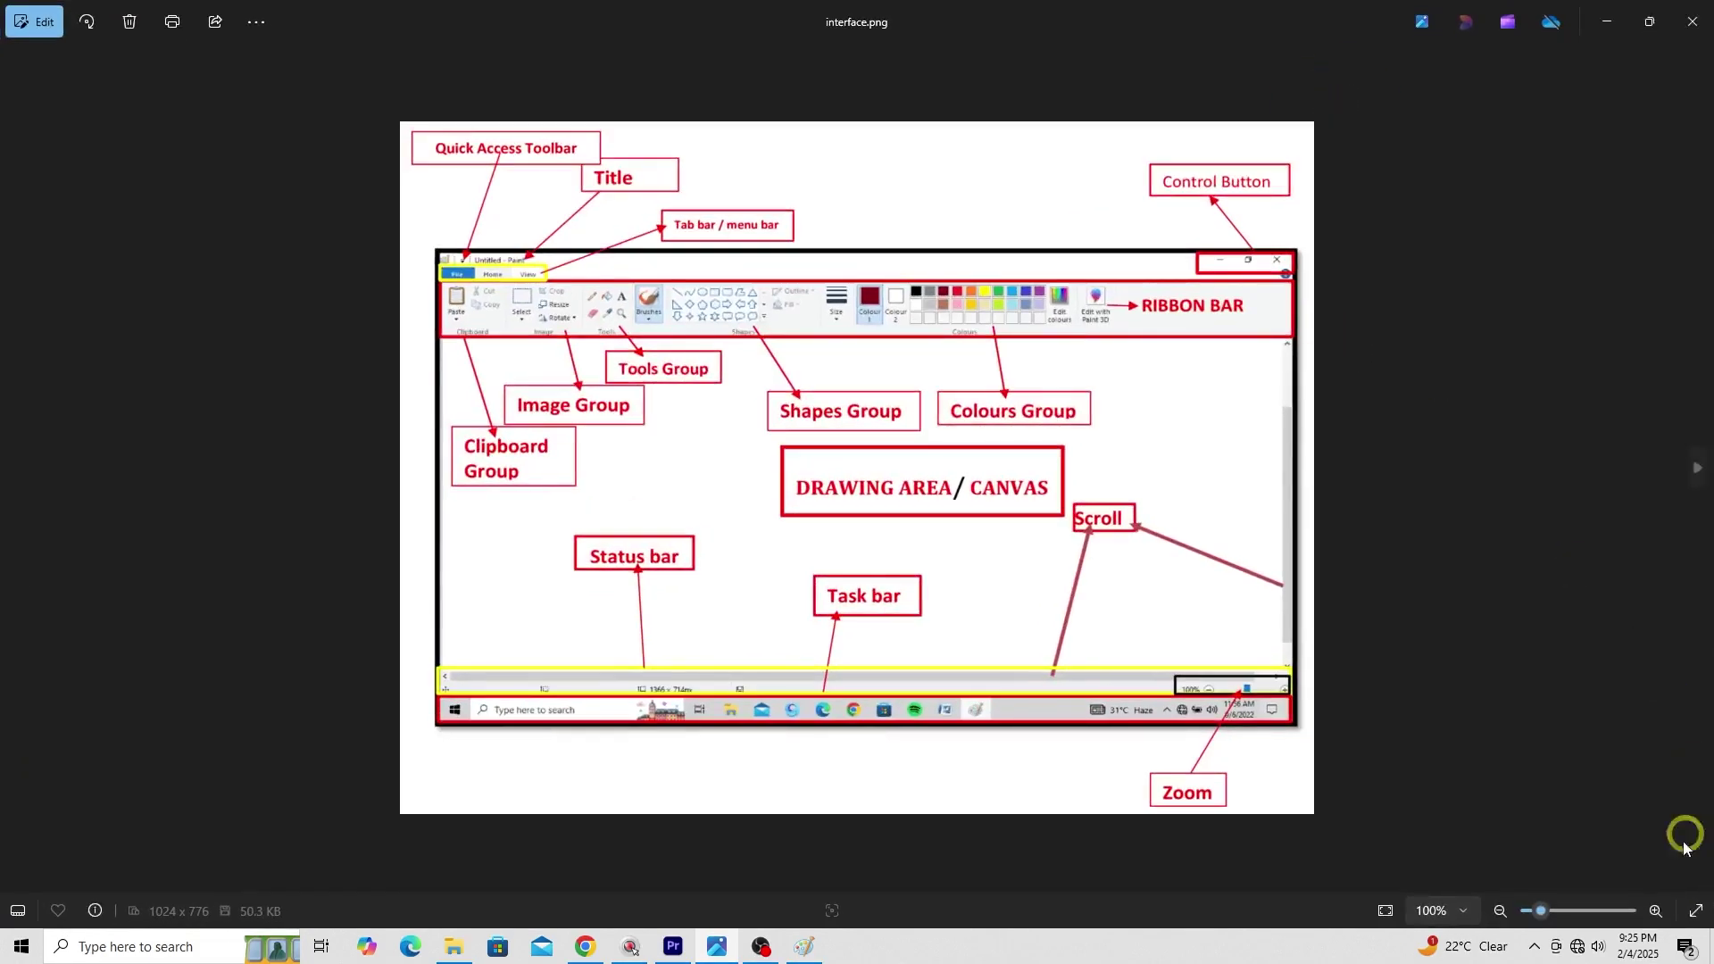
click(1549, 910)
drag(1549, 910, 1542, 910)
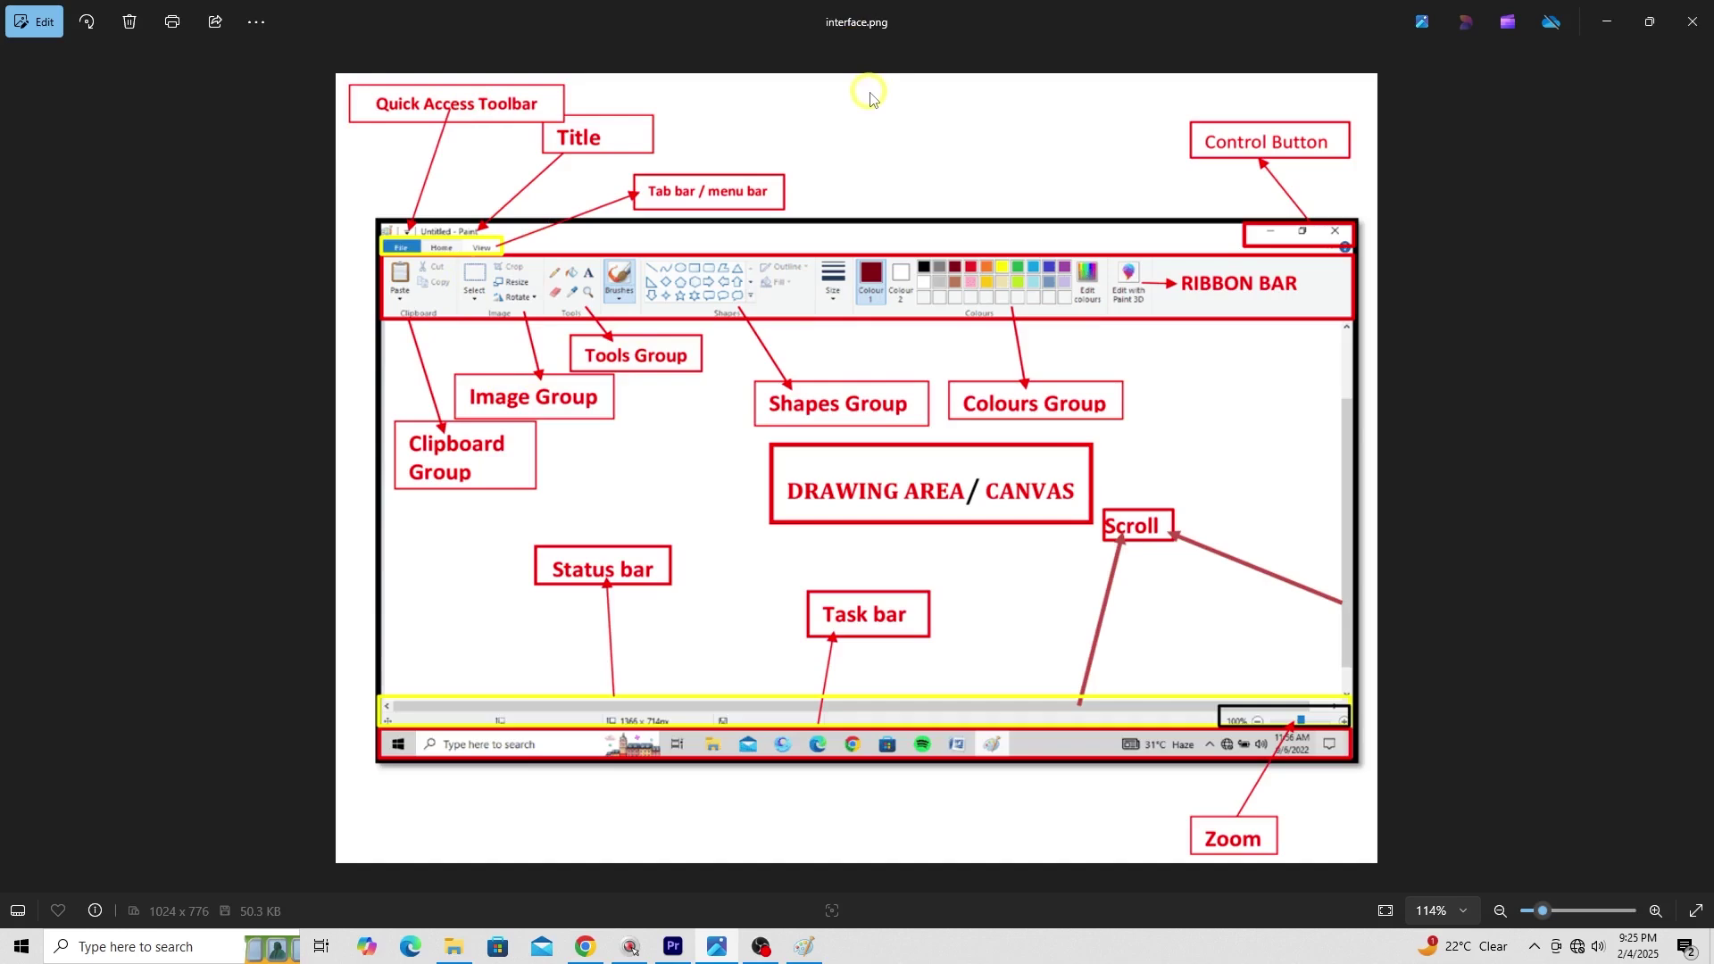
click(1606, 25)
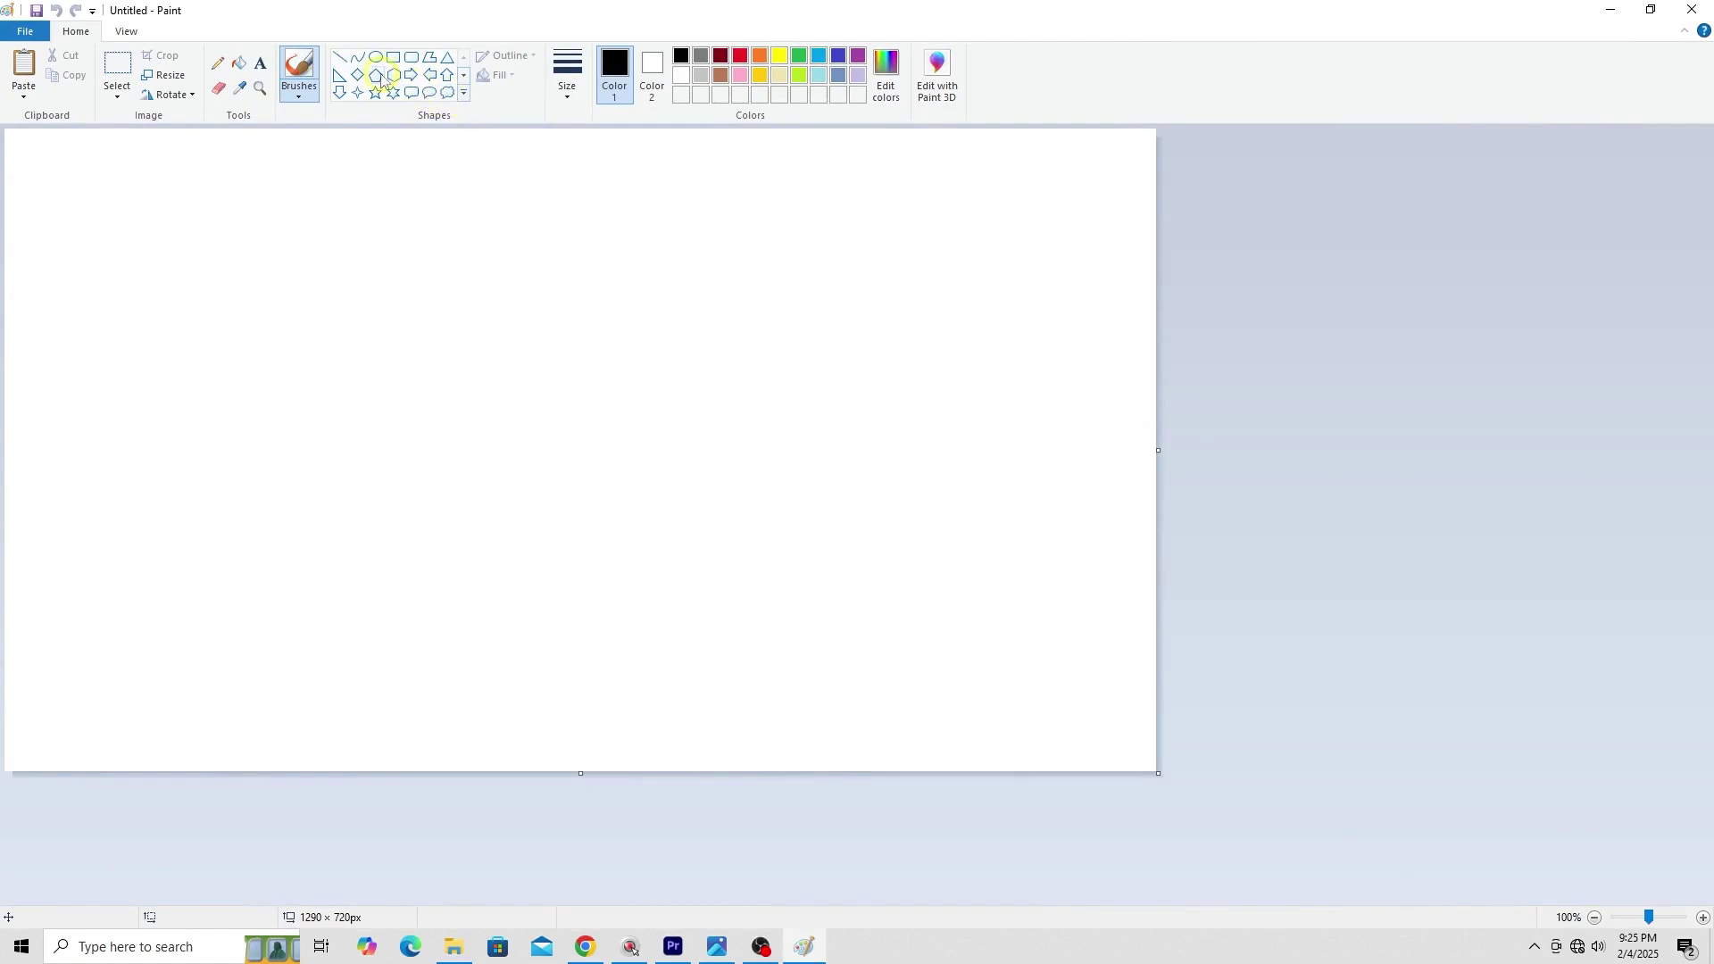
Draw two parallel diagonal lines, each about 265 × 375 px, as the long sides of a pencil
click(338, 59)
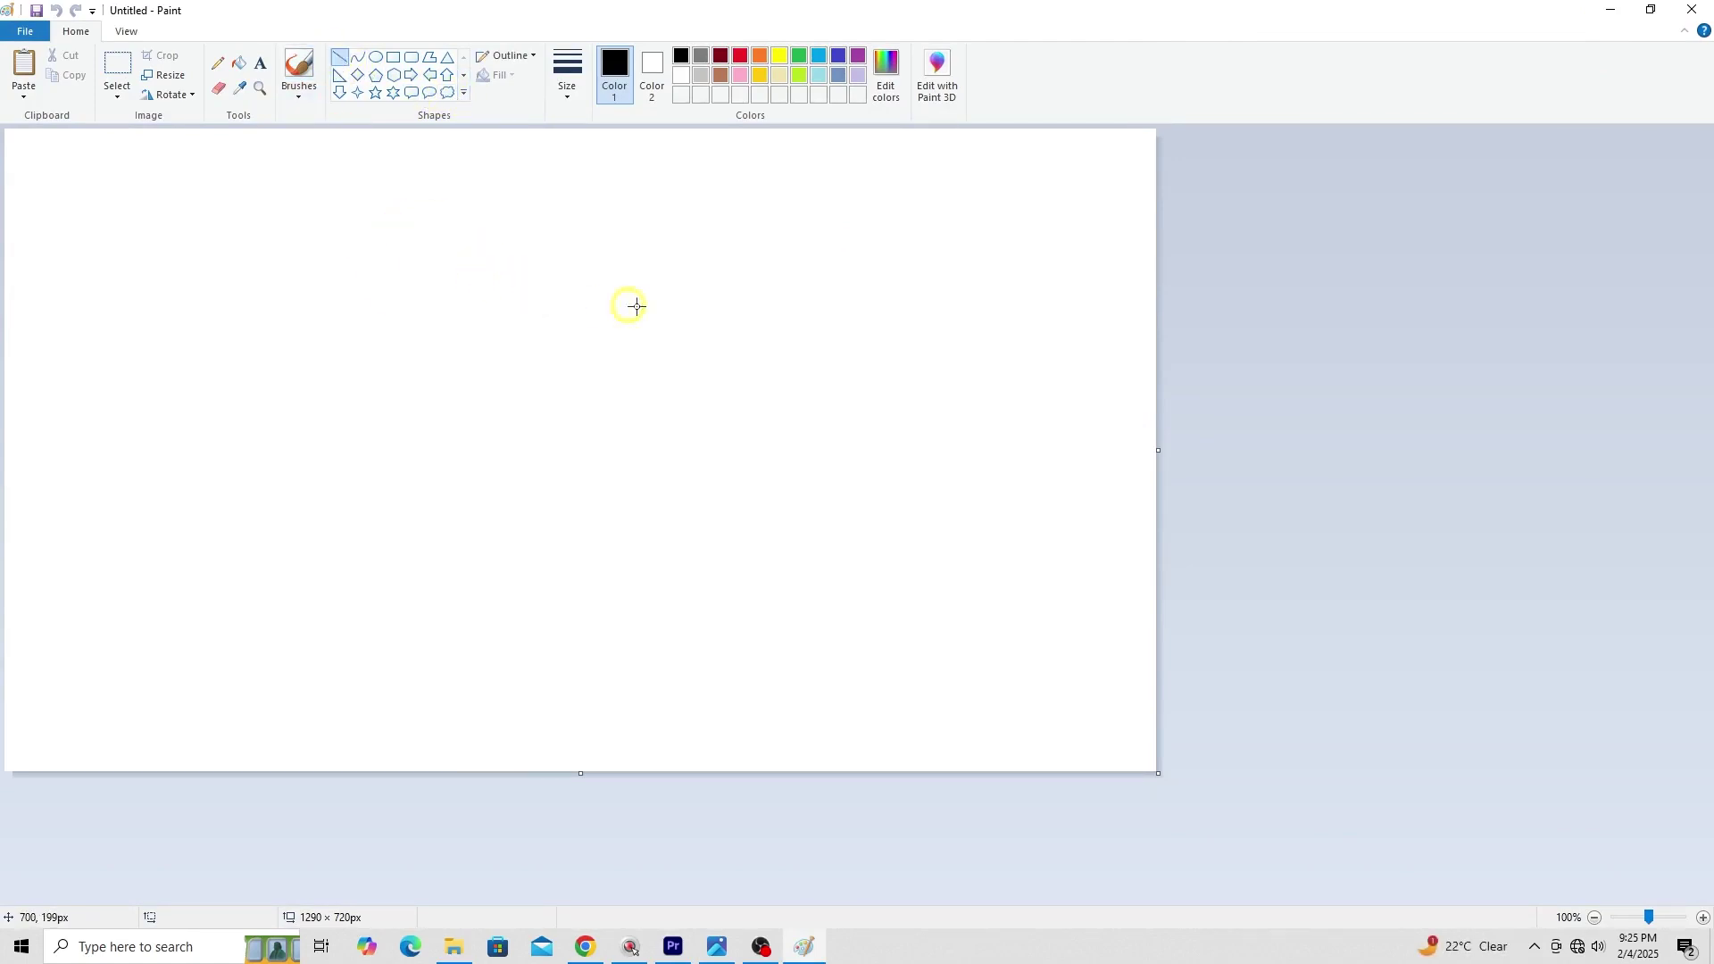
drag(550, 238, 314, 571)
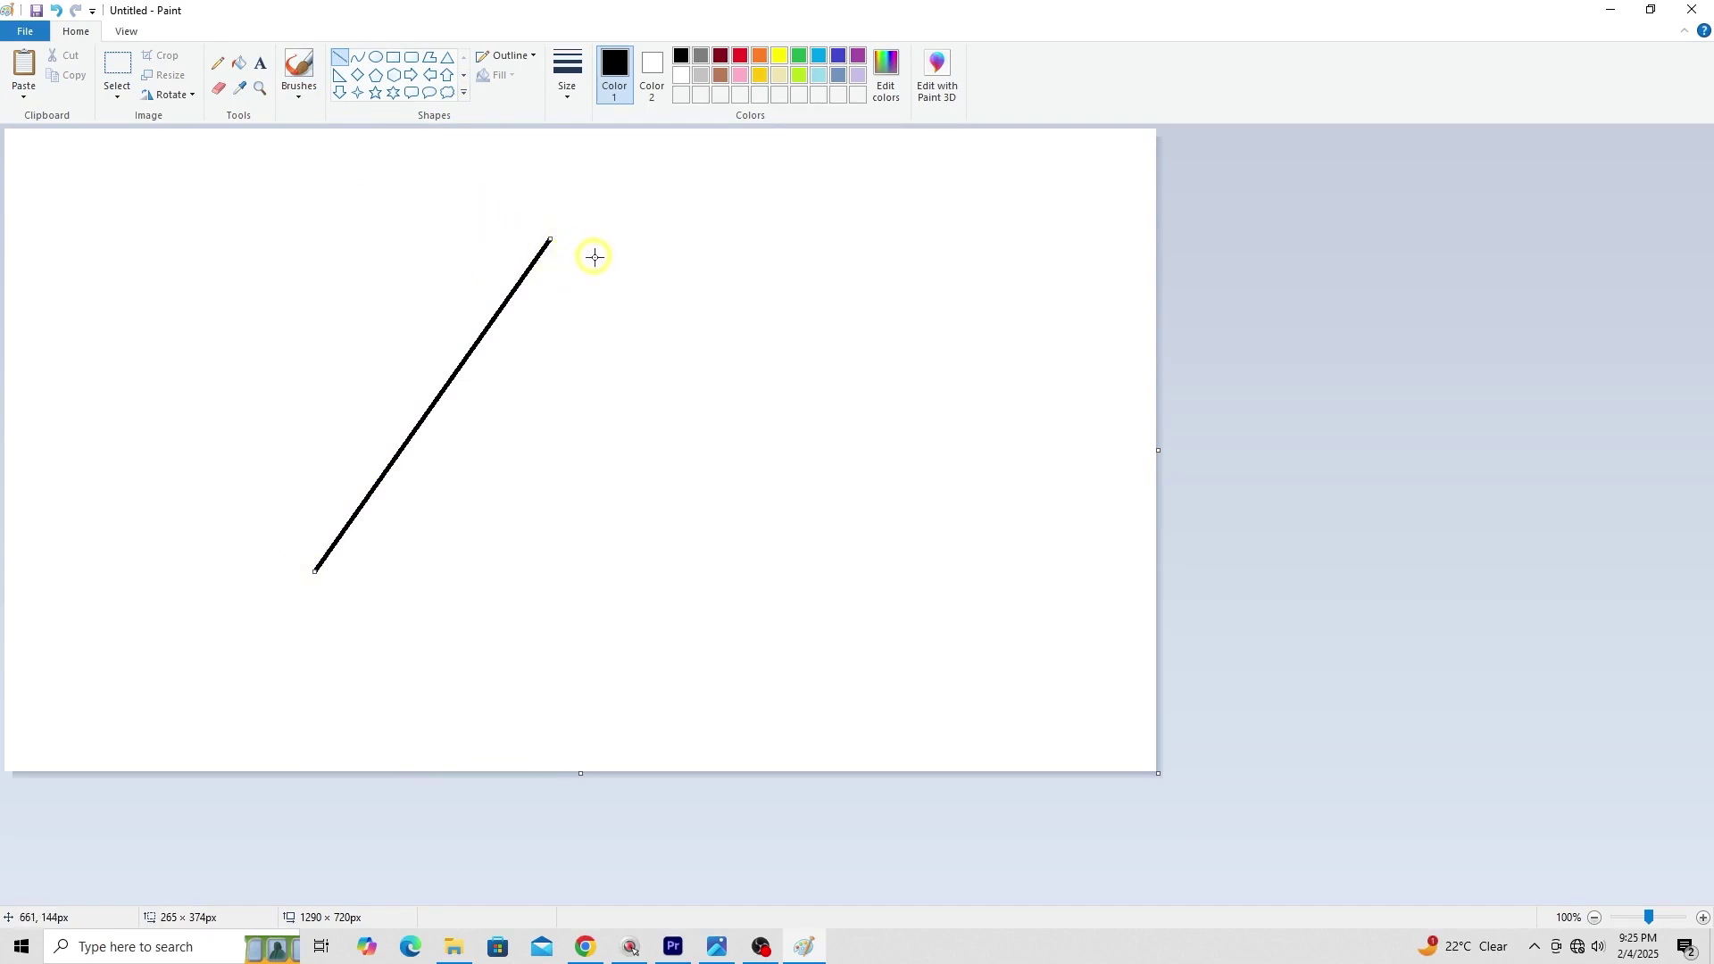
mouse_move(595, 258)
mouse_down()
mouse_move(414, 535)
mouse_move(354, 579)
mouse_move(360, 595)
mouse_up()
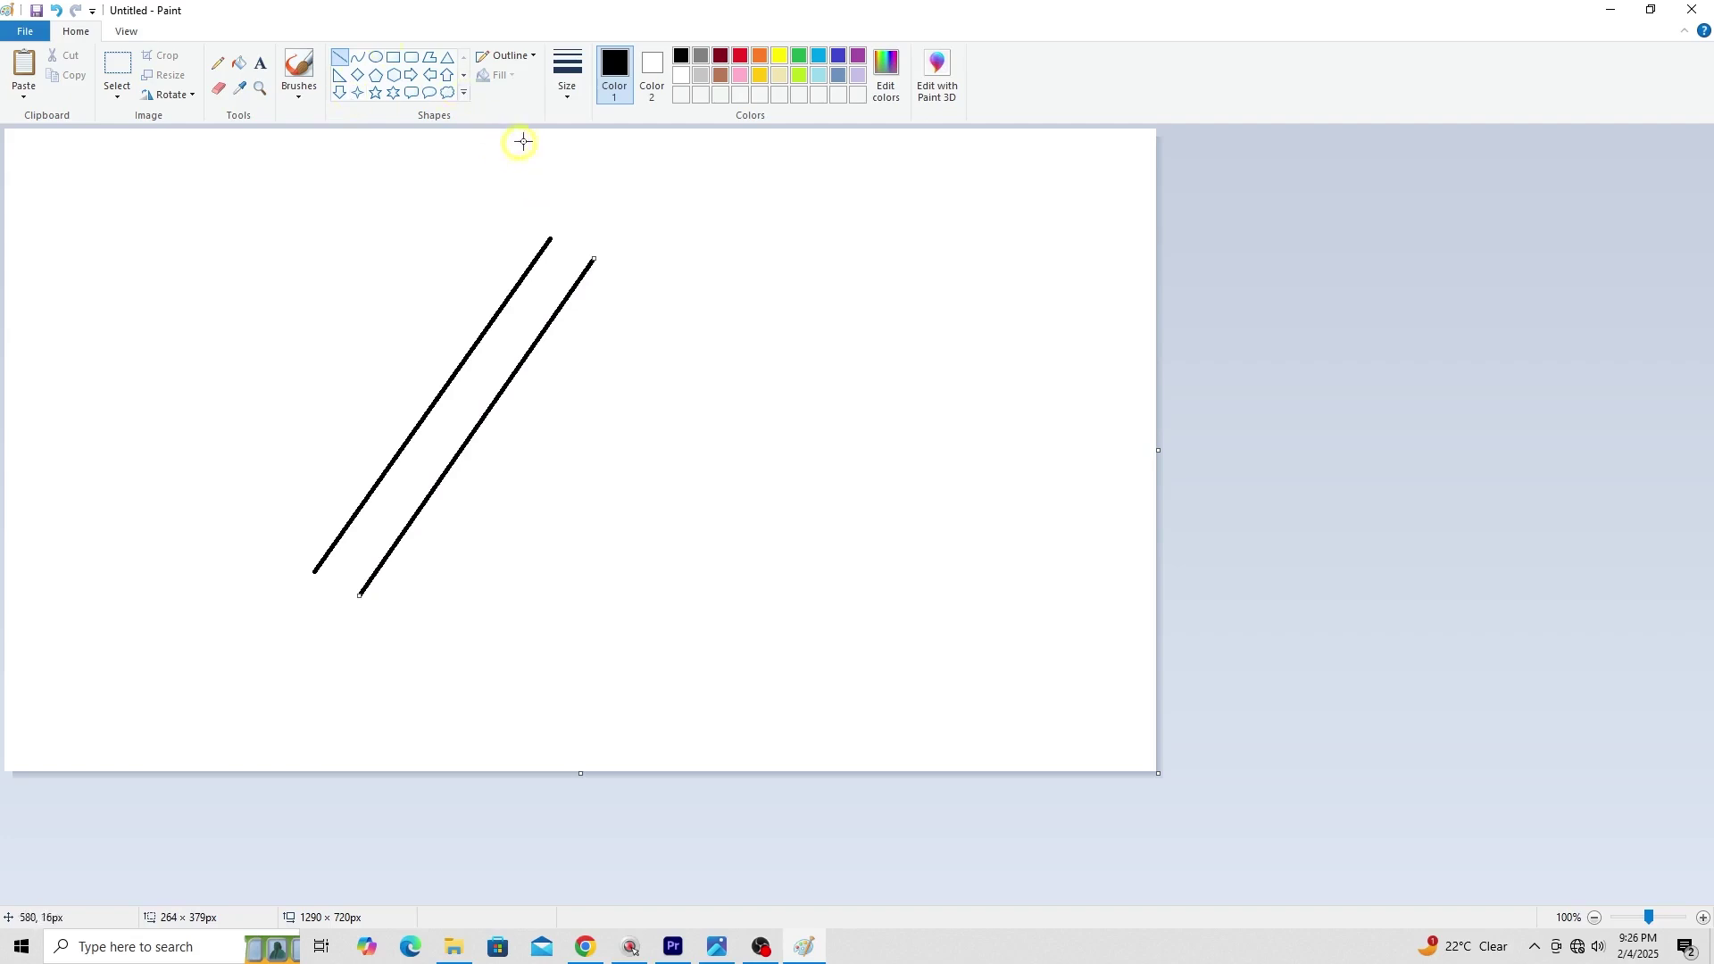
click(830, 264)
Draw two straight lines from the lower ends of the pencil's sides, meeting in a sharp tip
drag(314, 570, 290, 649)
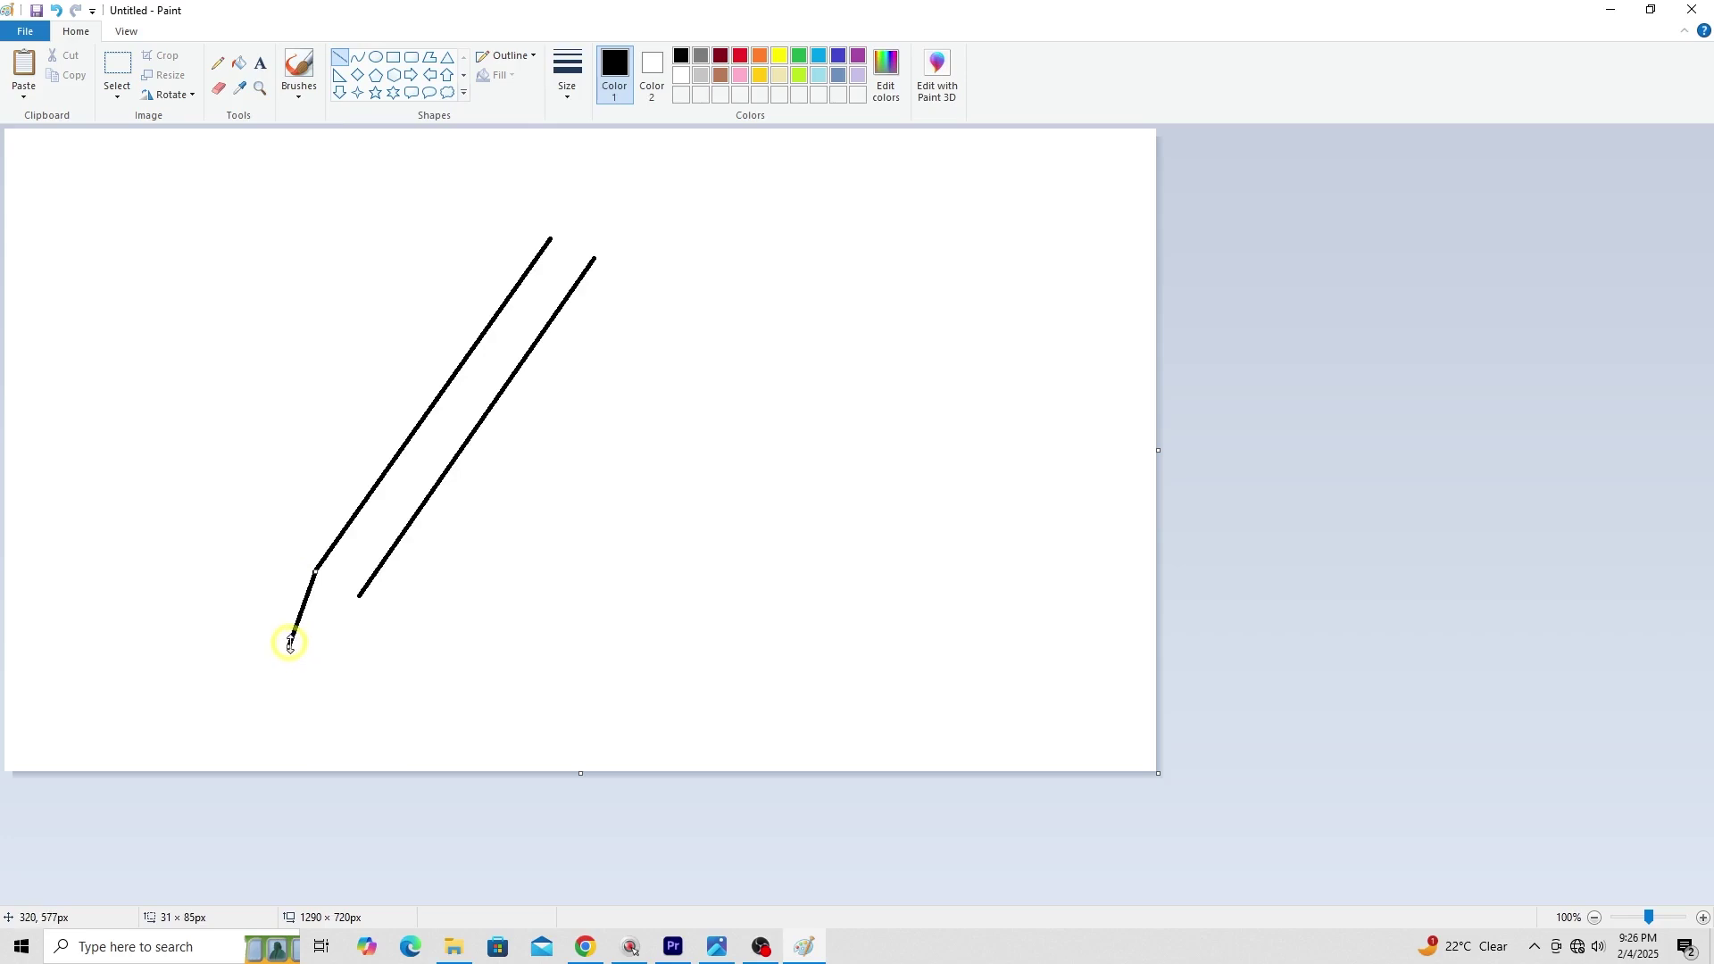
click(712, 655)
drag(288, 644, 360, 596)
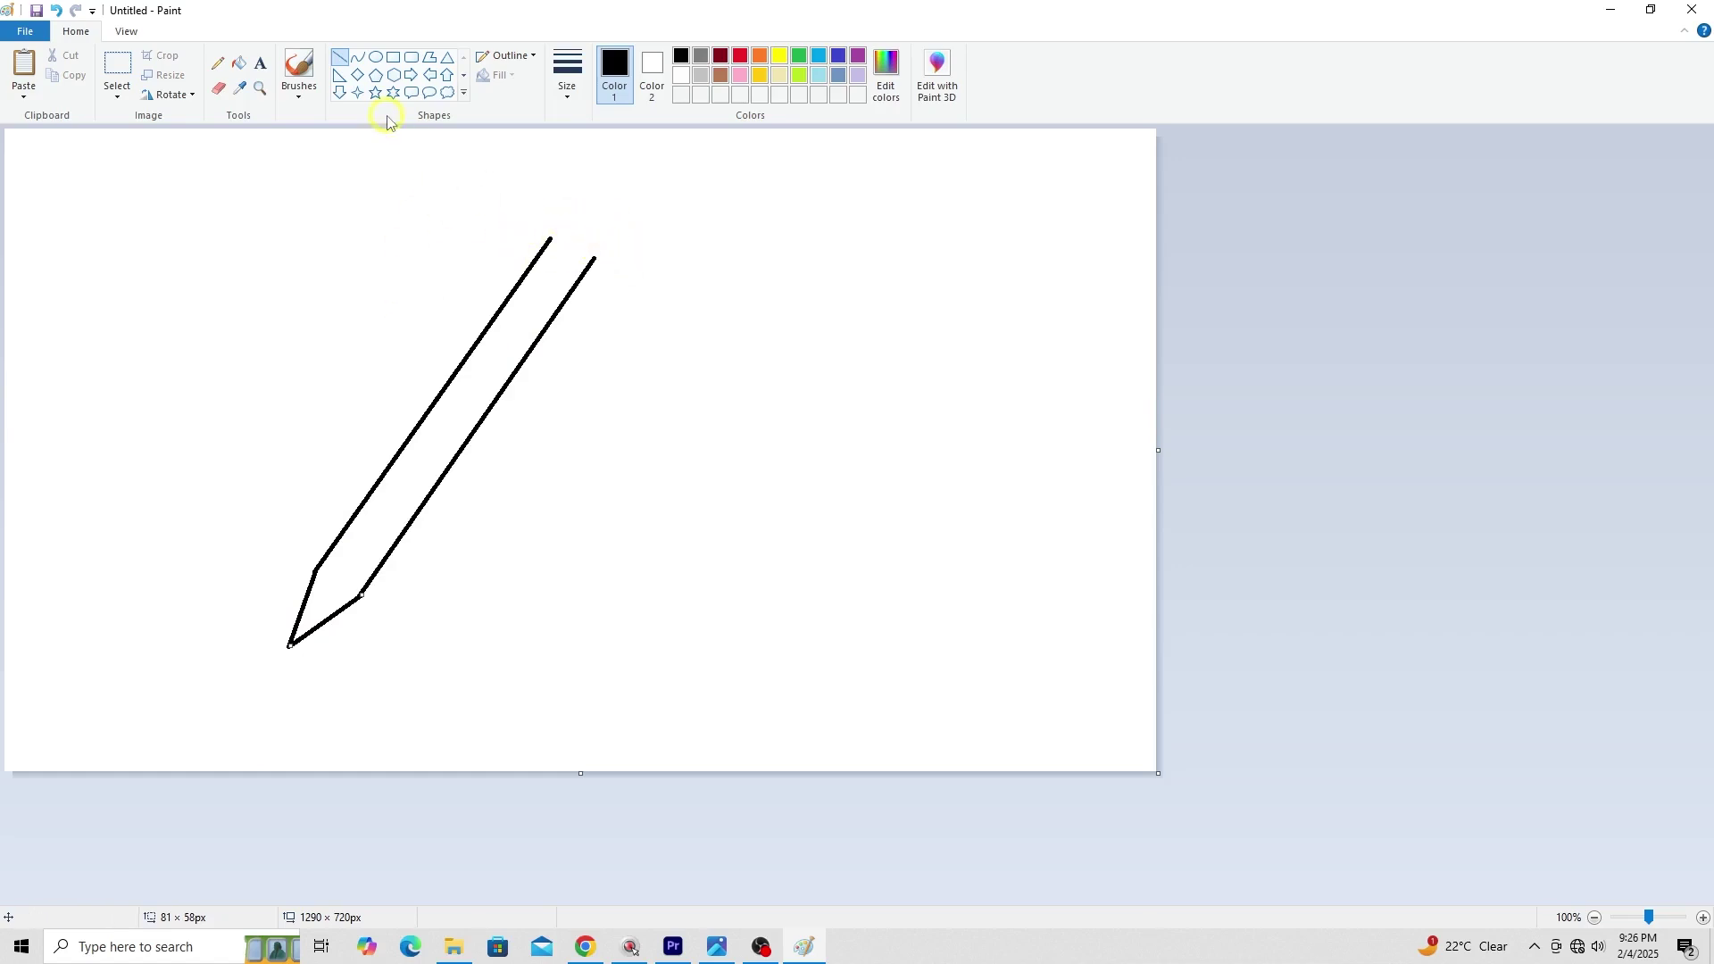
Try out the Curve tool with a practice curve in the blank area beside the pencil, and delete it
click(359, 60)
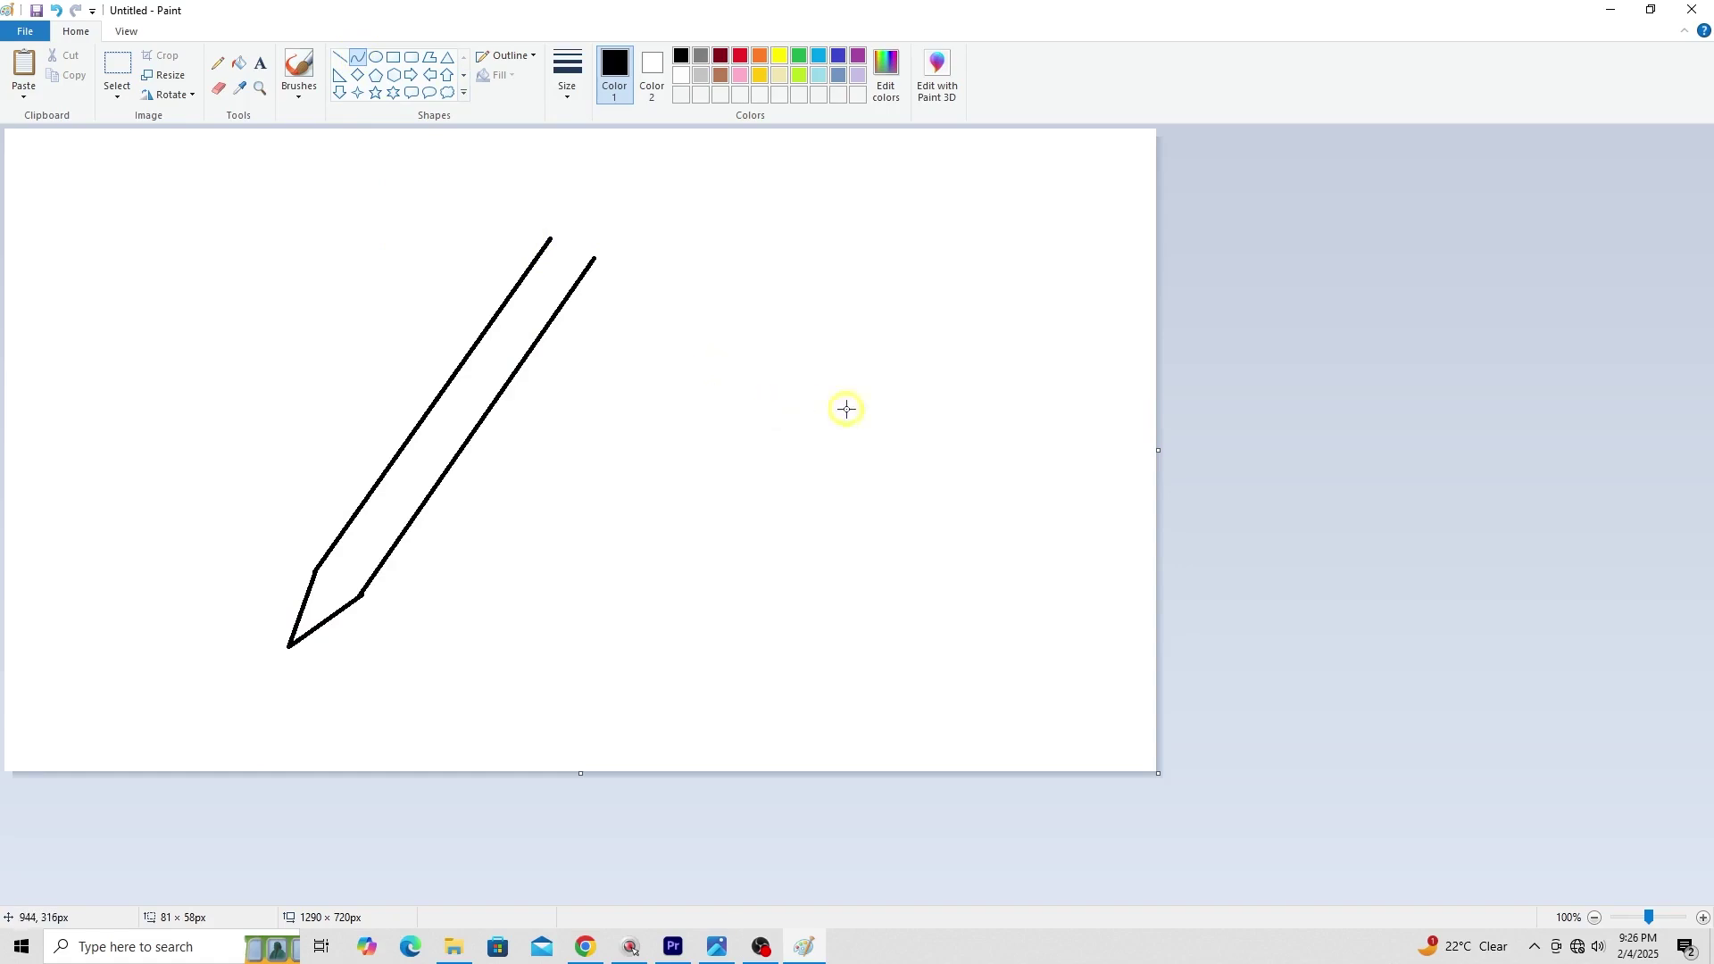
drag(675, 441, 998, 438)
drag(741, 434, 753, 344)
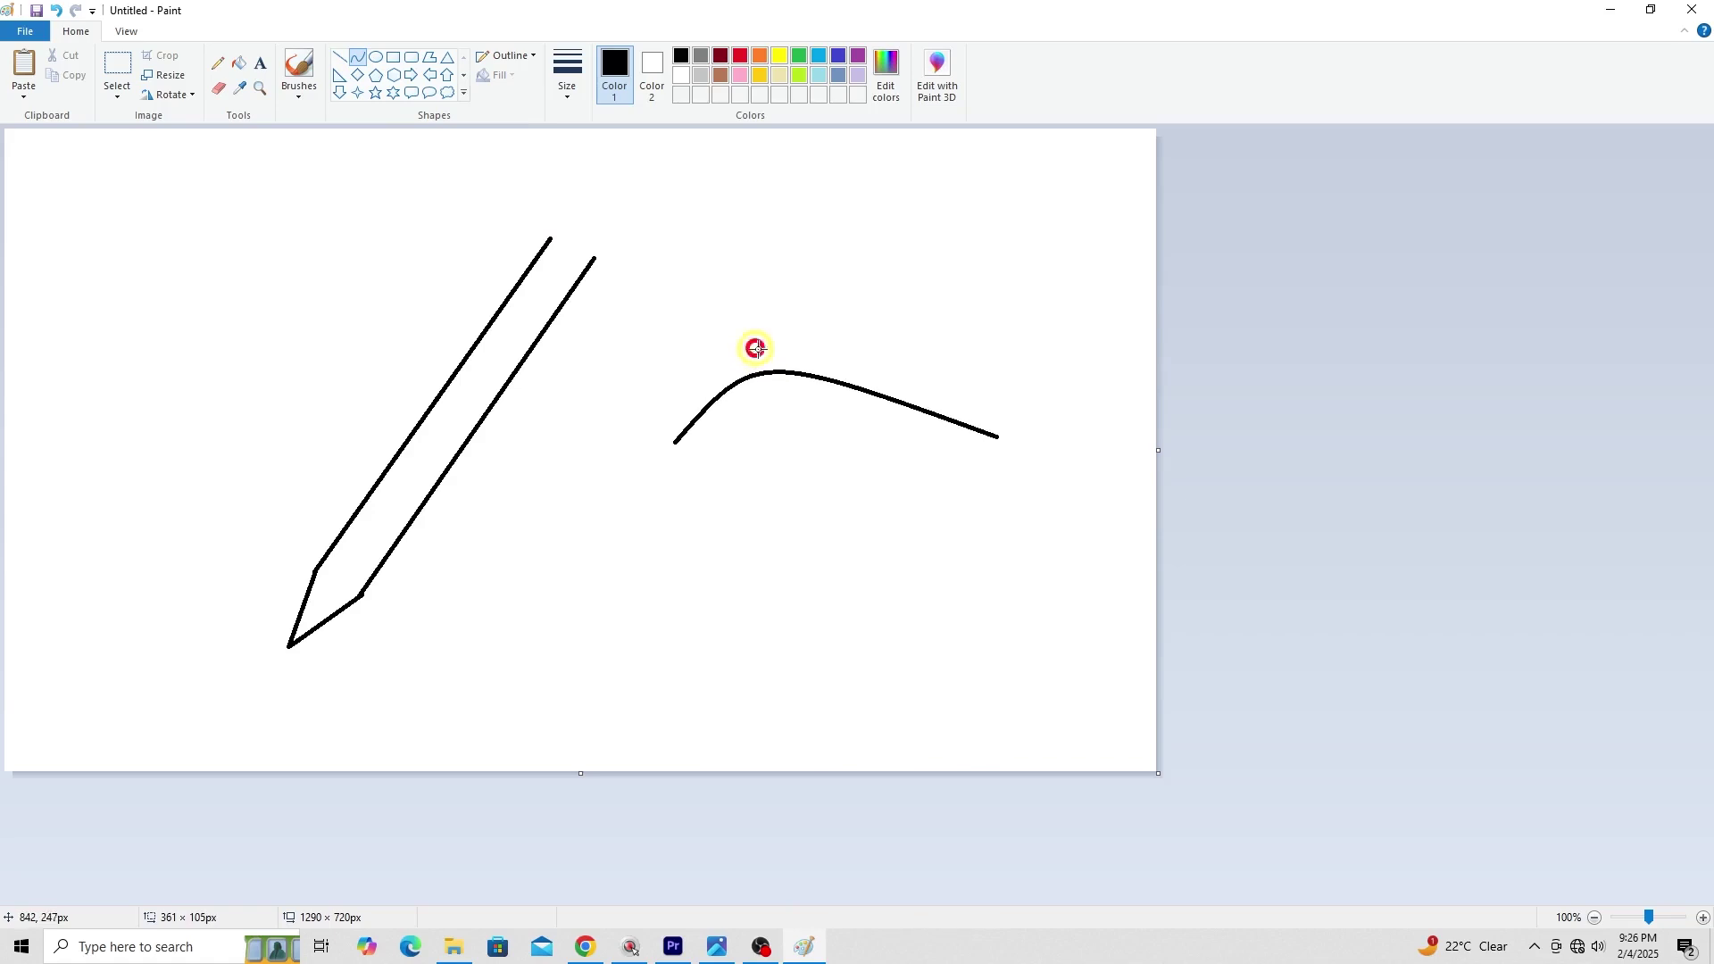
drag(863, 393, 857, 524)
drag(857, 455, 880, 417)
key(Delete)
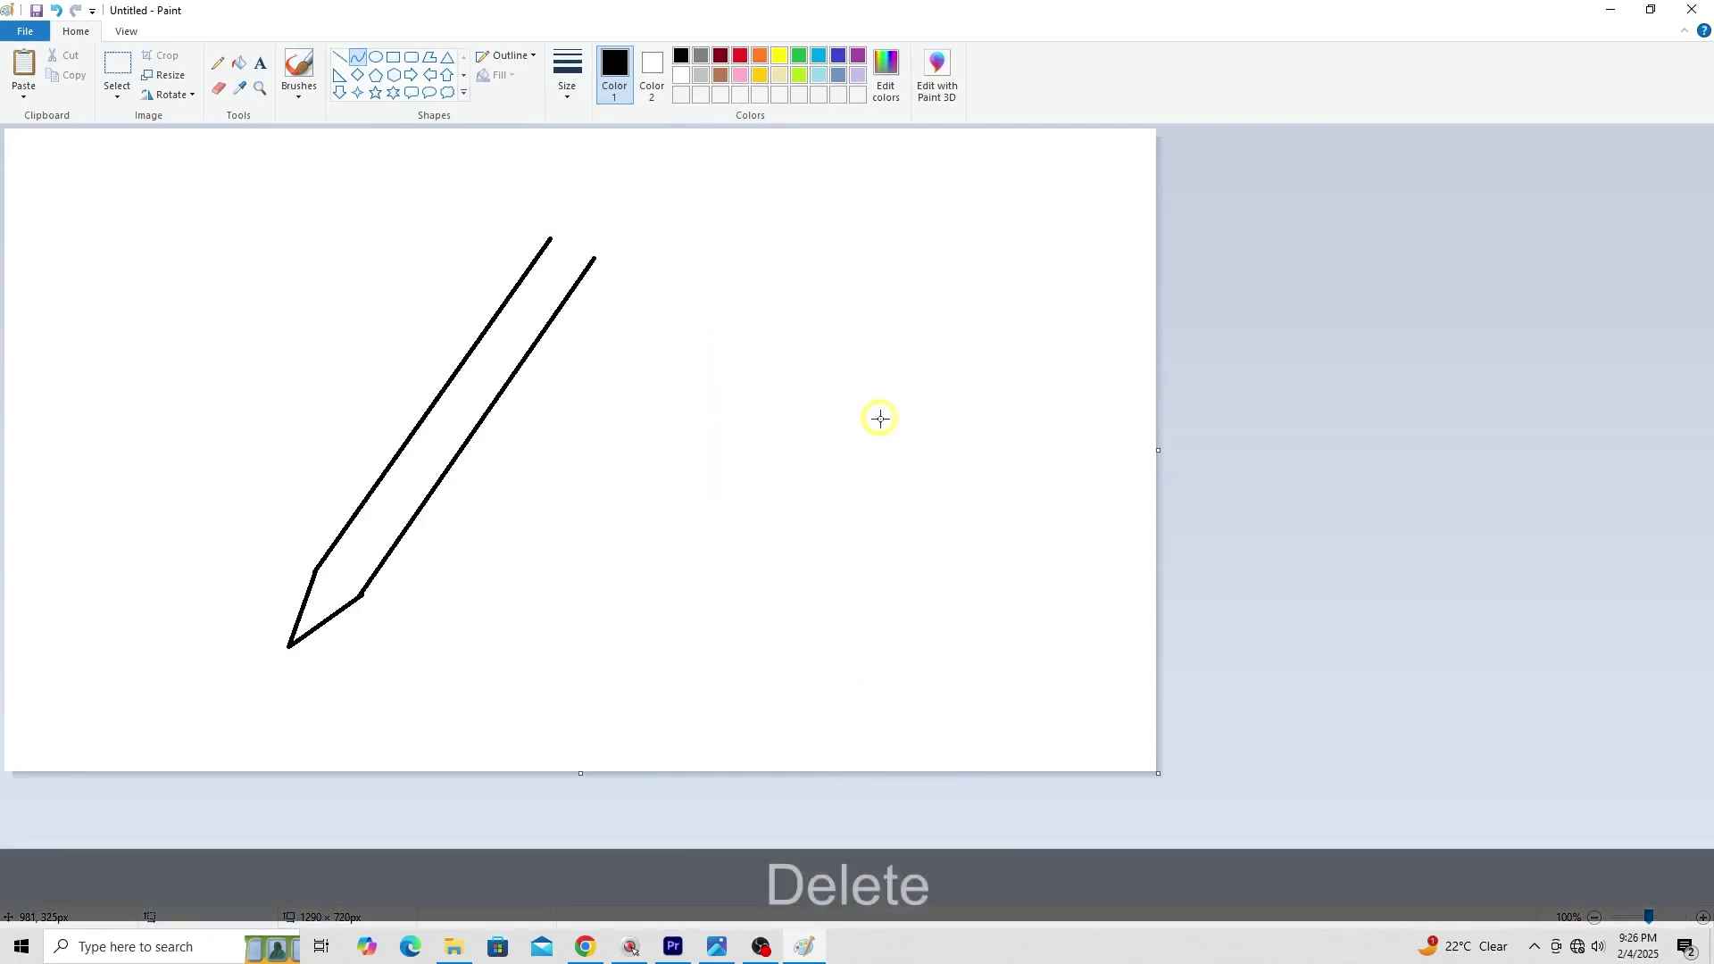
Close the pencil's upper end with a rounded curve about 54 × 45 px, bulging outward between the two sides
click(592, 219)
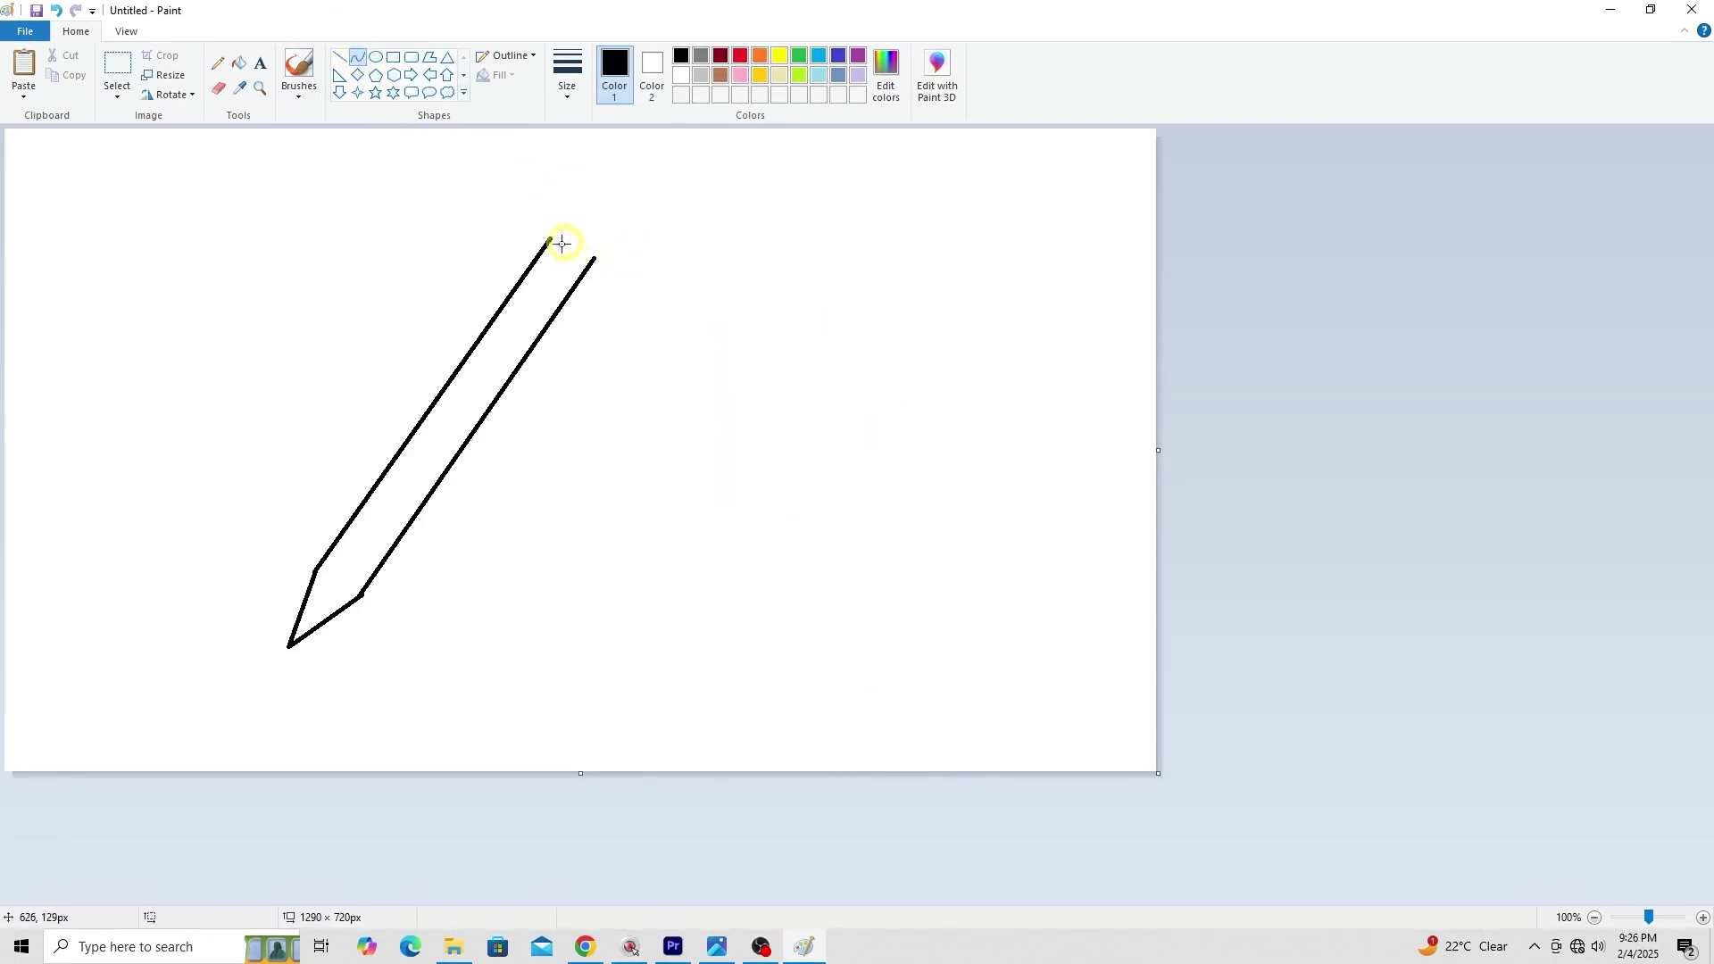
drag(553, 237, 594, 260)
mouse_move(561, 240)
mouse_down()
mouse_move(570, 222)
mouse_move(594, 232)
mouse_up()
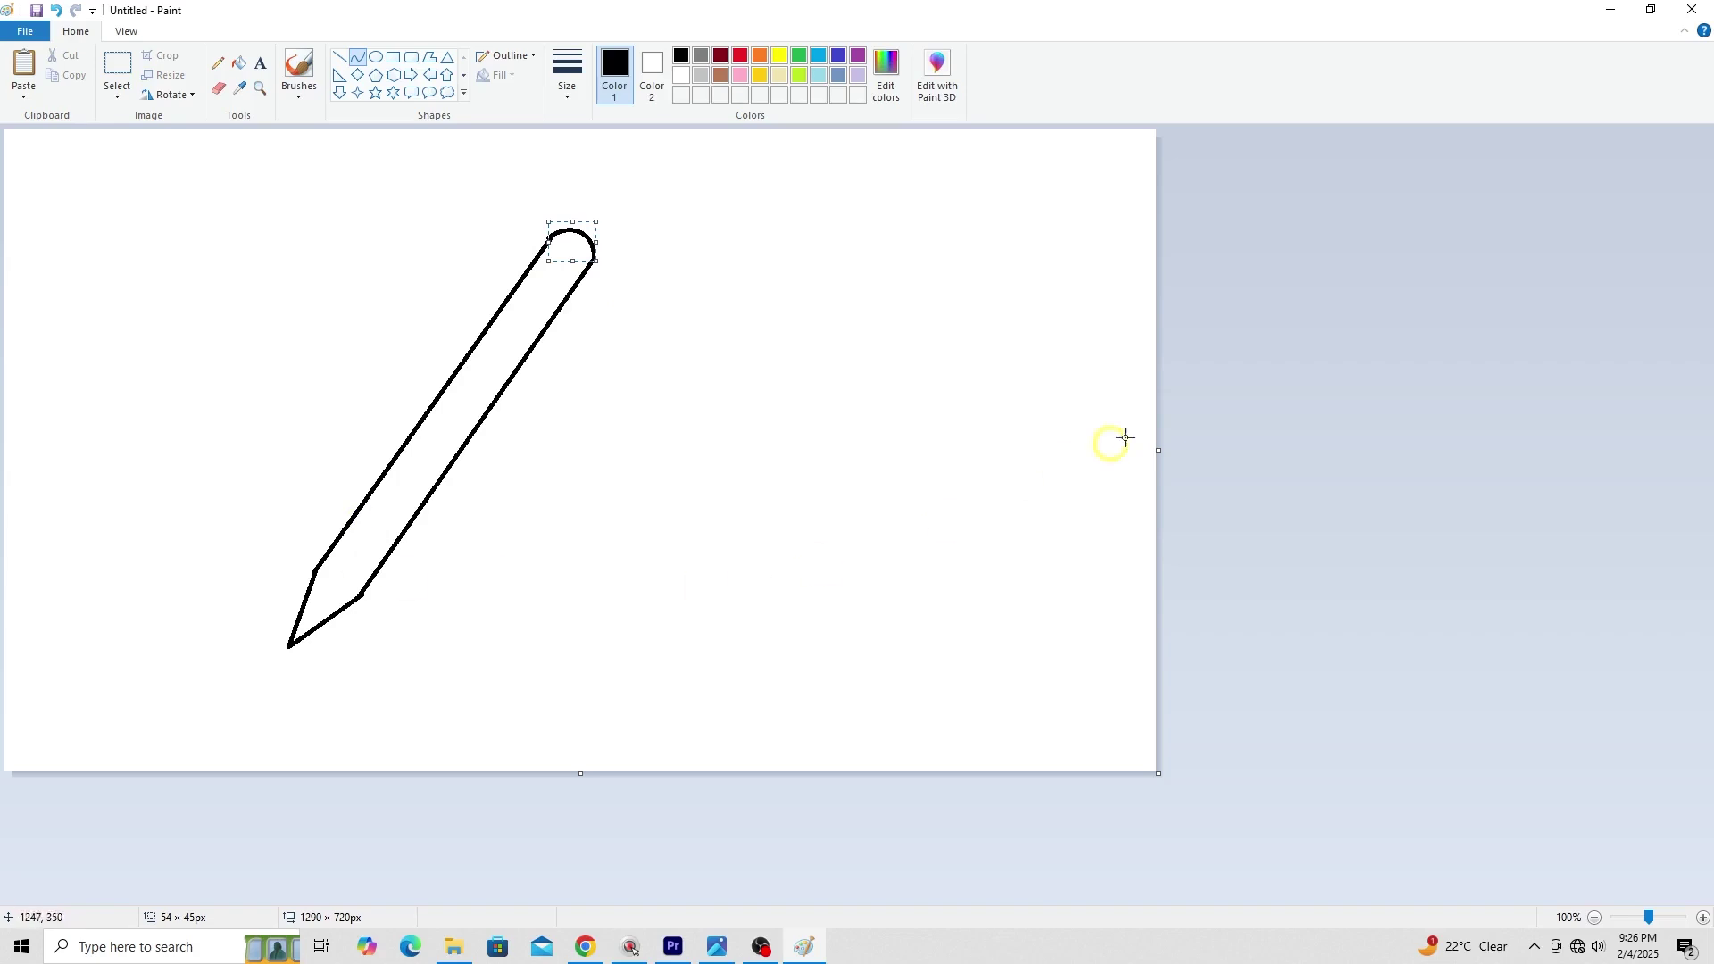
click(1212, 404)
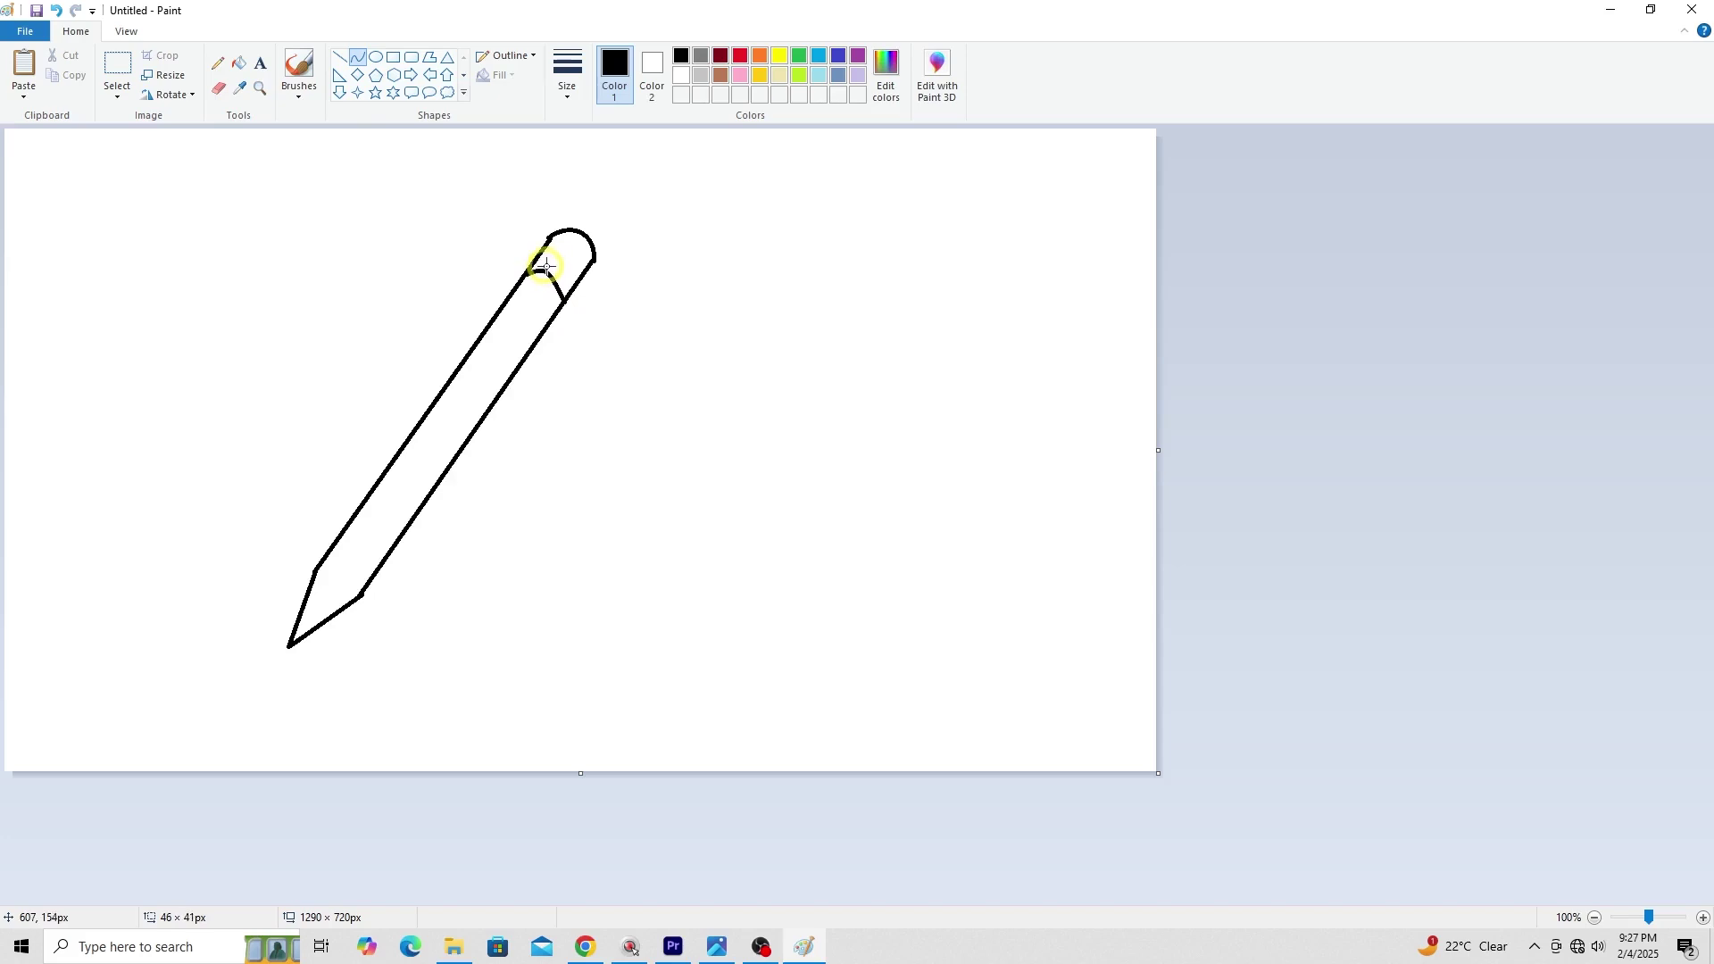
Draw two closely spaced curves across the pencil below the rounded end, about 49 × 43 px and 48 × 34 px, as the eraser band
drag(546, 267, 555, 283)
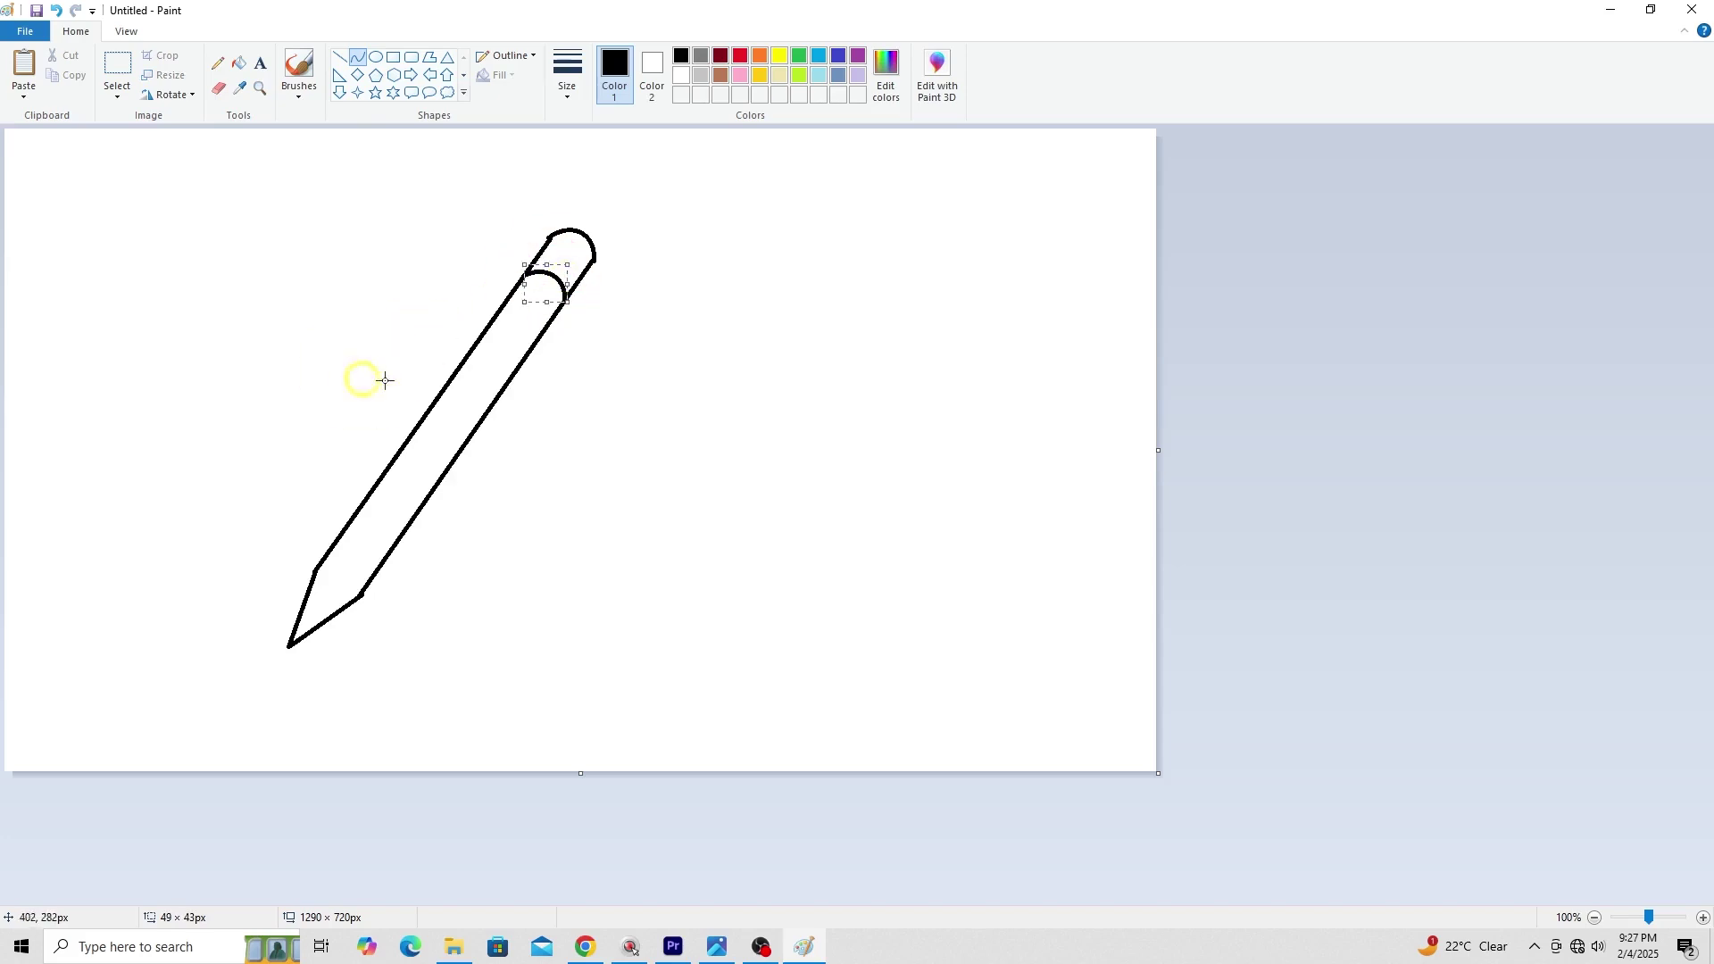
click(528, 345)
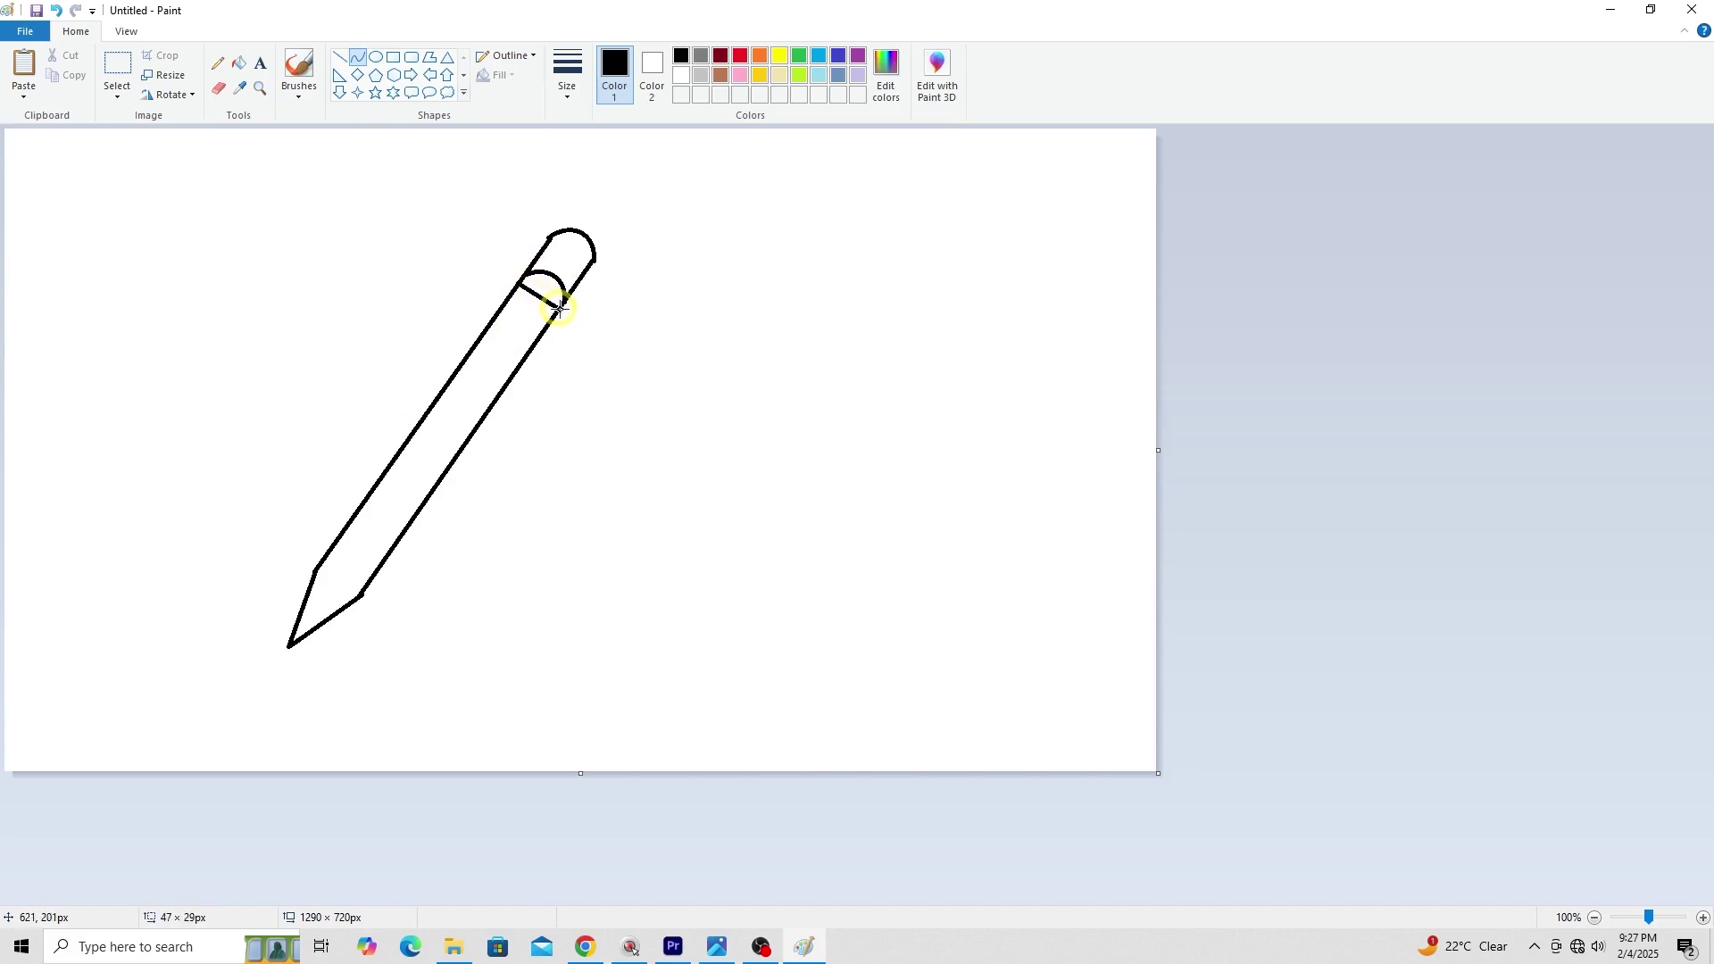
drag(552, 299, 537, 289)
click(516, 352)
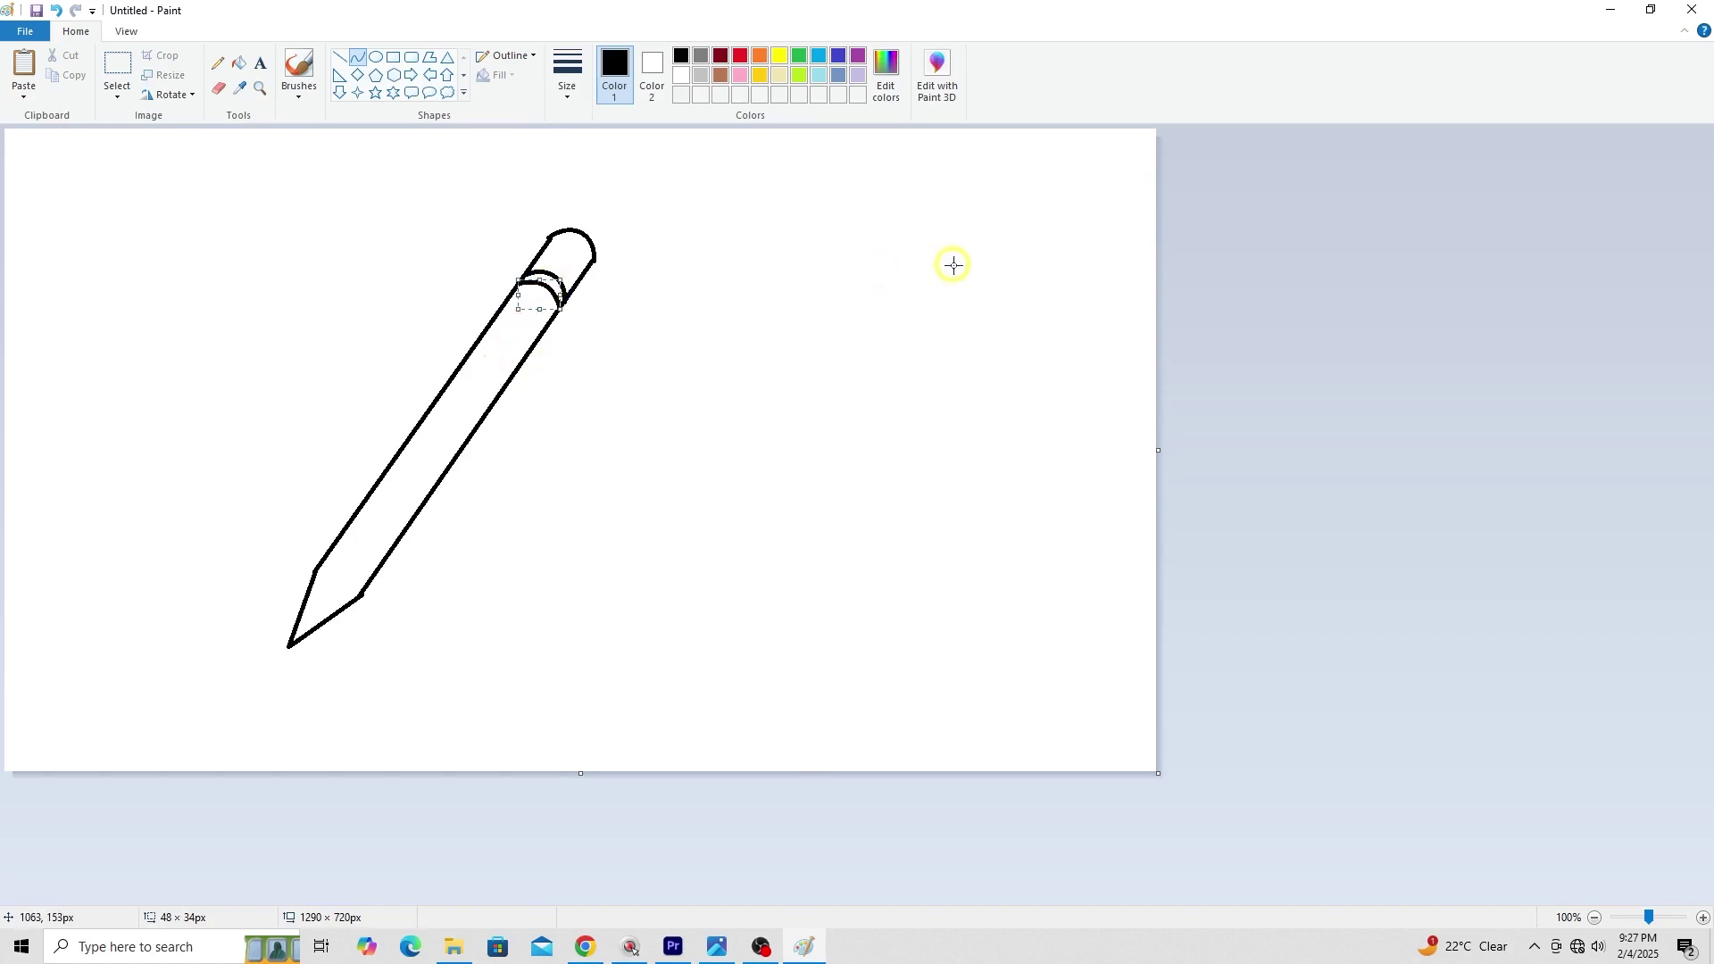
Scribble a freehand test line in the blank area beside the pencil and erase it completely with an enlarged eraser
click(216, 70)
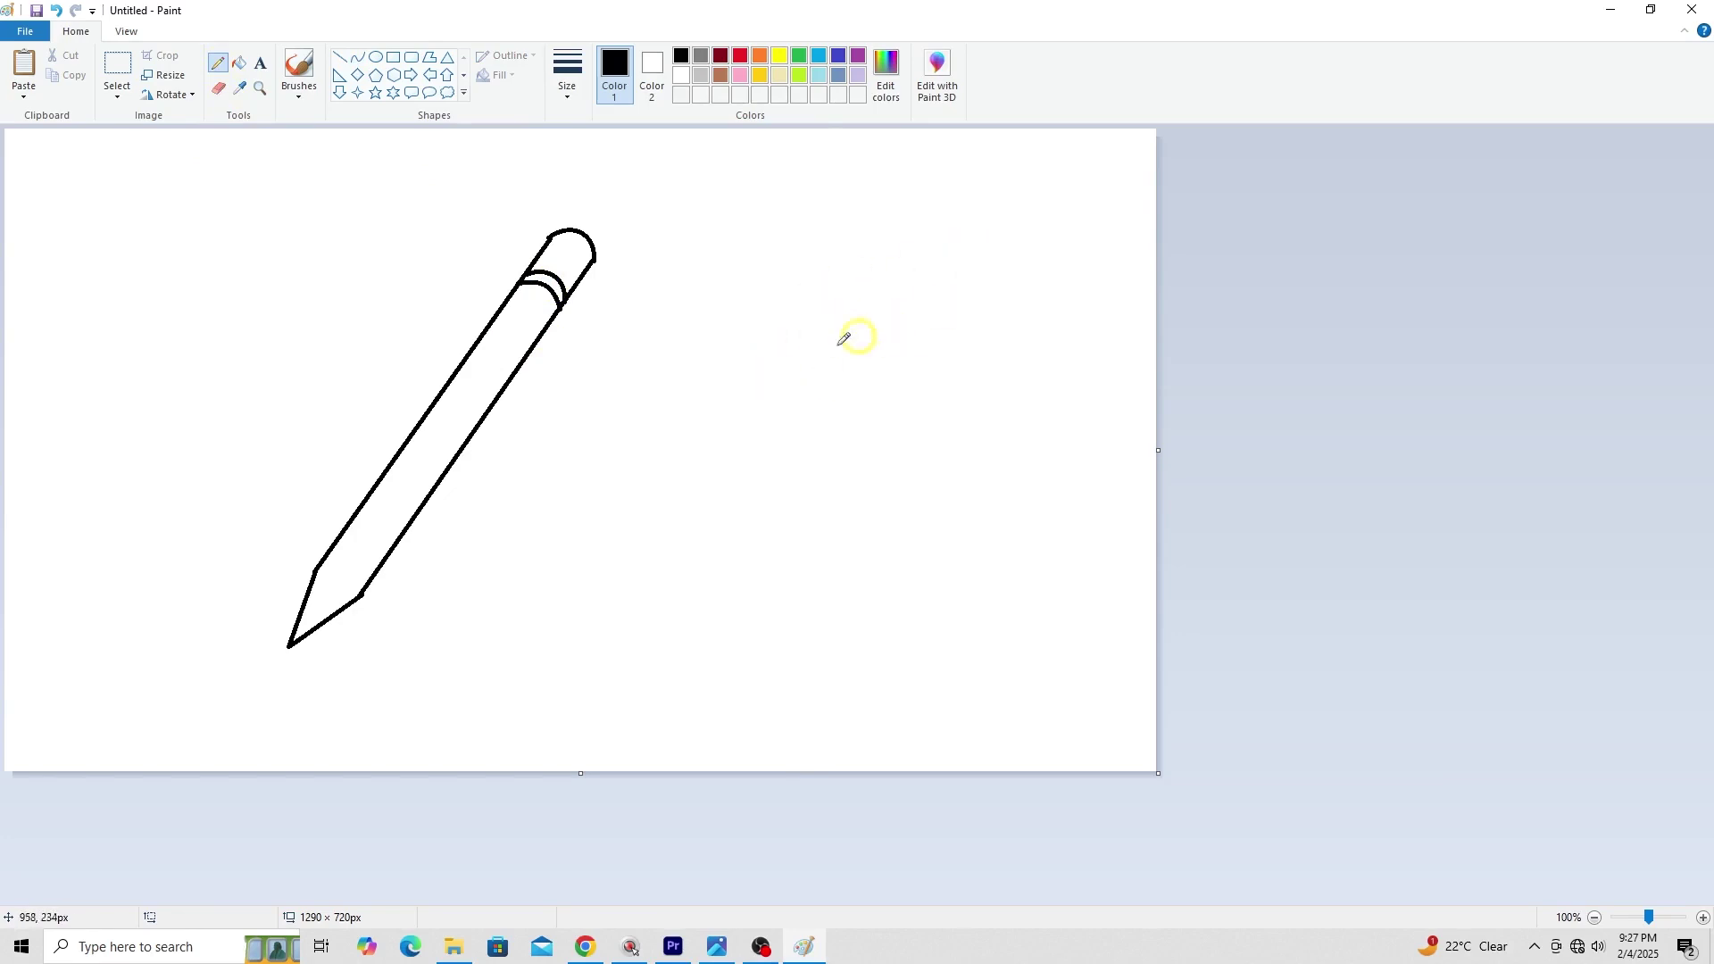
mouse_move(835, 340)
mouse_down()
mouse_move(844, 390)
mouse_move(868, 327)
mouse_move(869, 355)
mouse_move(782, 423)
mouse_move(956, 385)
mouse_move(916, 351)
mouse_move(885, 460)
mouse_up()
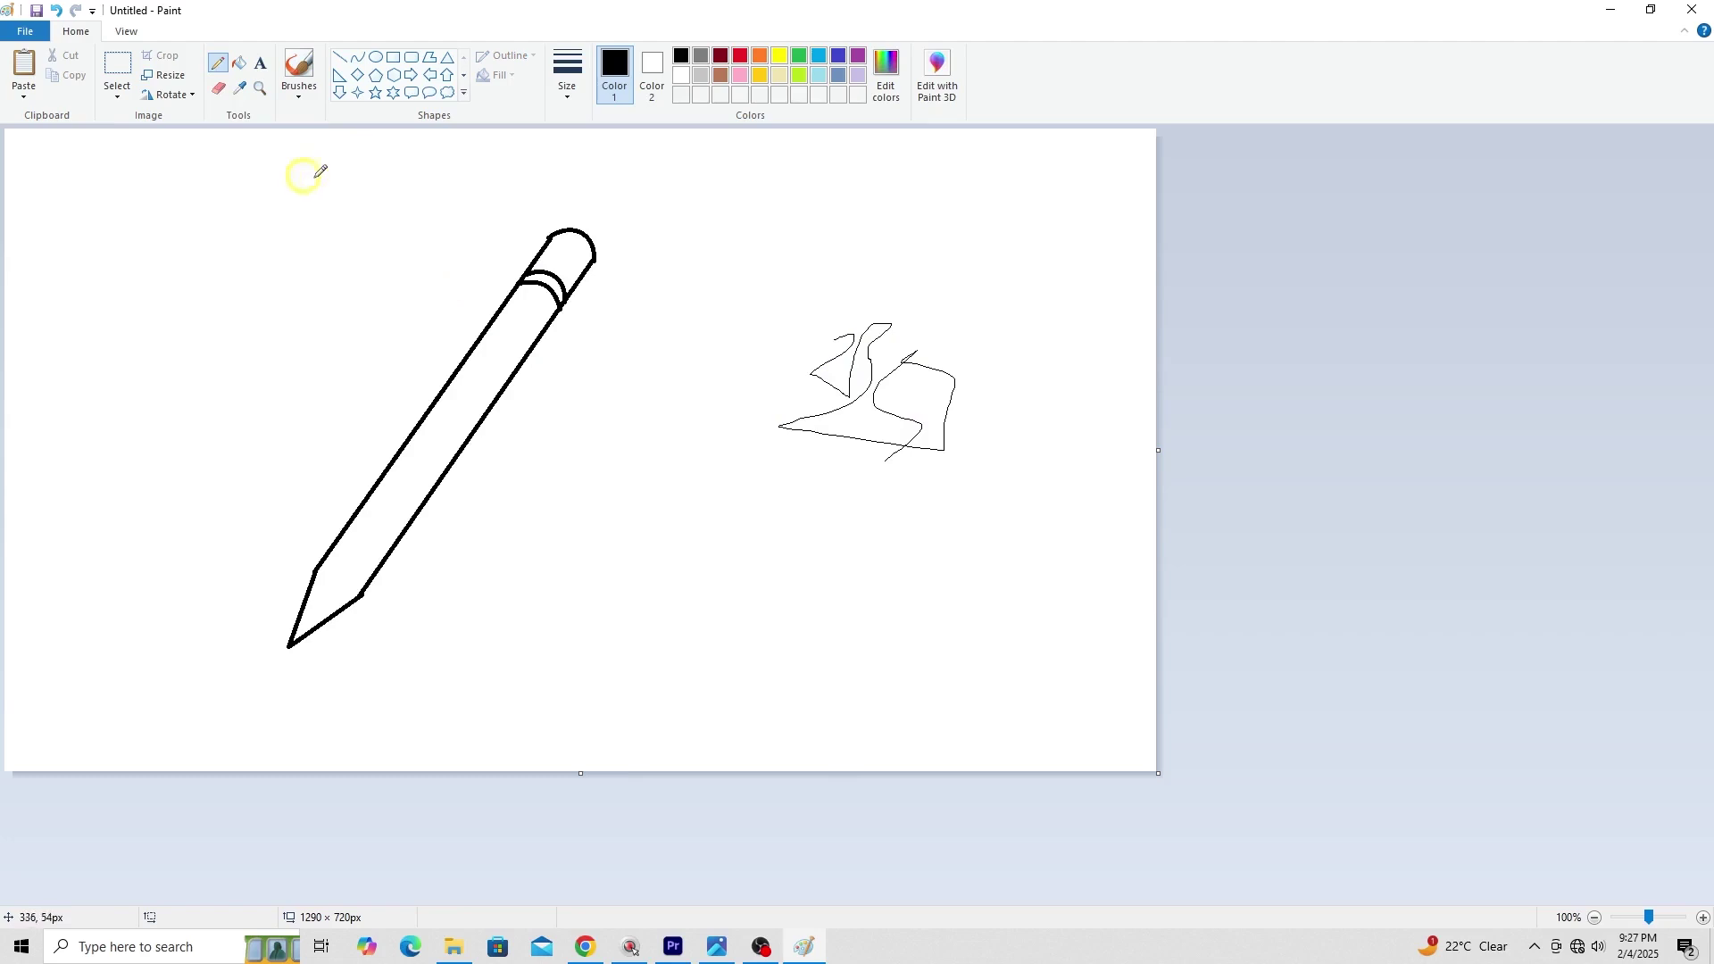
click(216, 91)
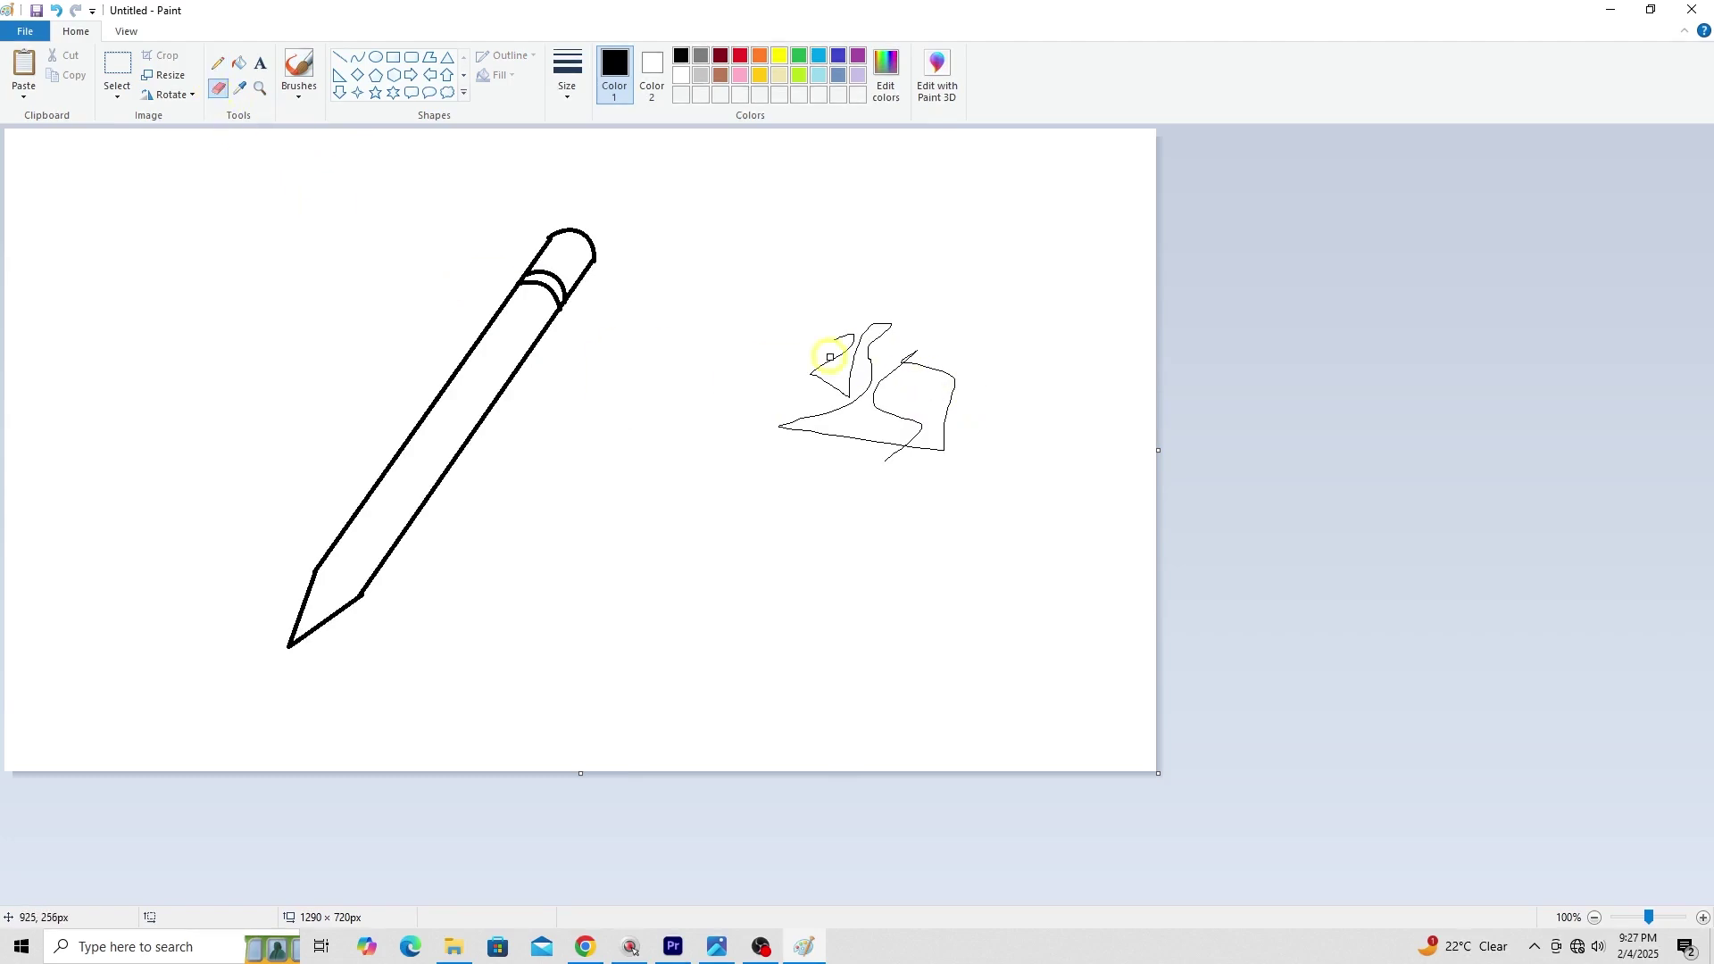
mouse_move(857, 336)
mouse_down()
mouse_move(817, 391)
mouse_move(804, 384)
mouse_move(854, 370)
mouse_move(857, 351)
mouse_move(817, 352)
mouse_move(842, 329)
mouse_move(835, 344)
mouse_move(872, 347)
mouse_move(884, 321)
mouse_move(861, 366)
mouse_up()
key(ctrl+KP_Add)
key(ctrl+KP_Add)
key(ctrl+KP_Add)
key(ctrl+KP_Add)
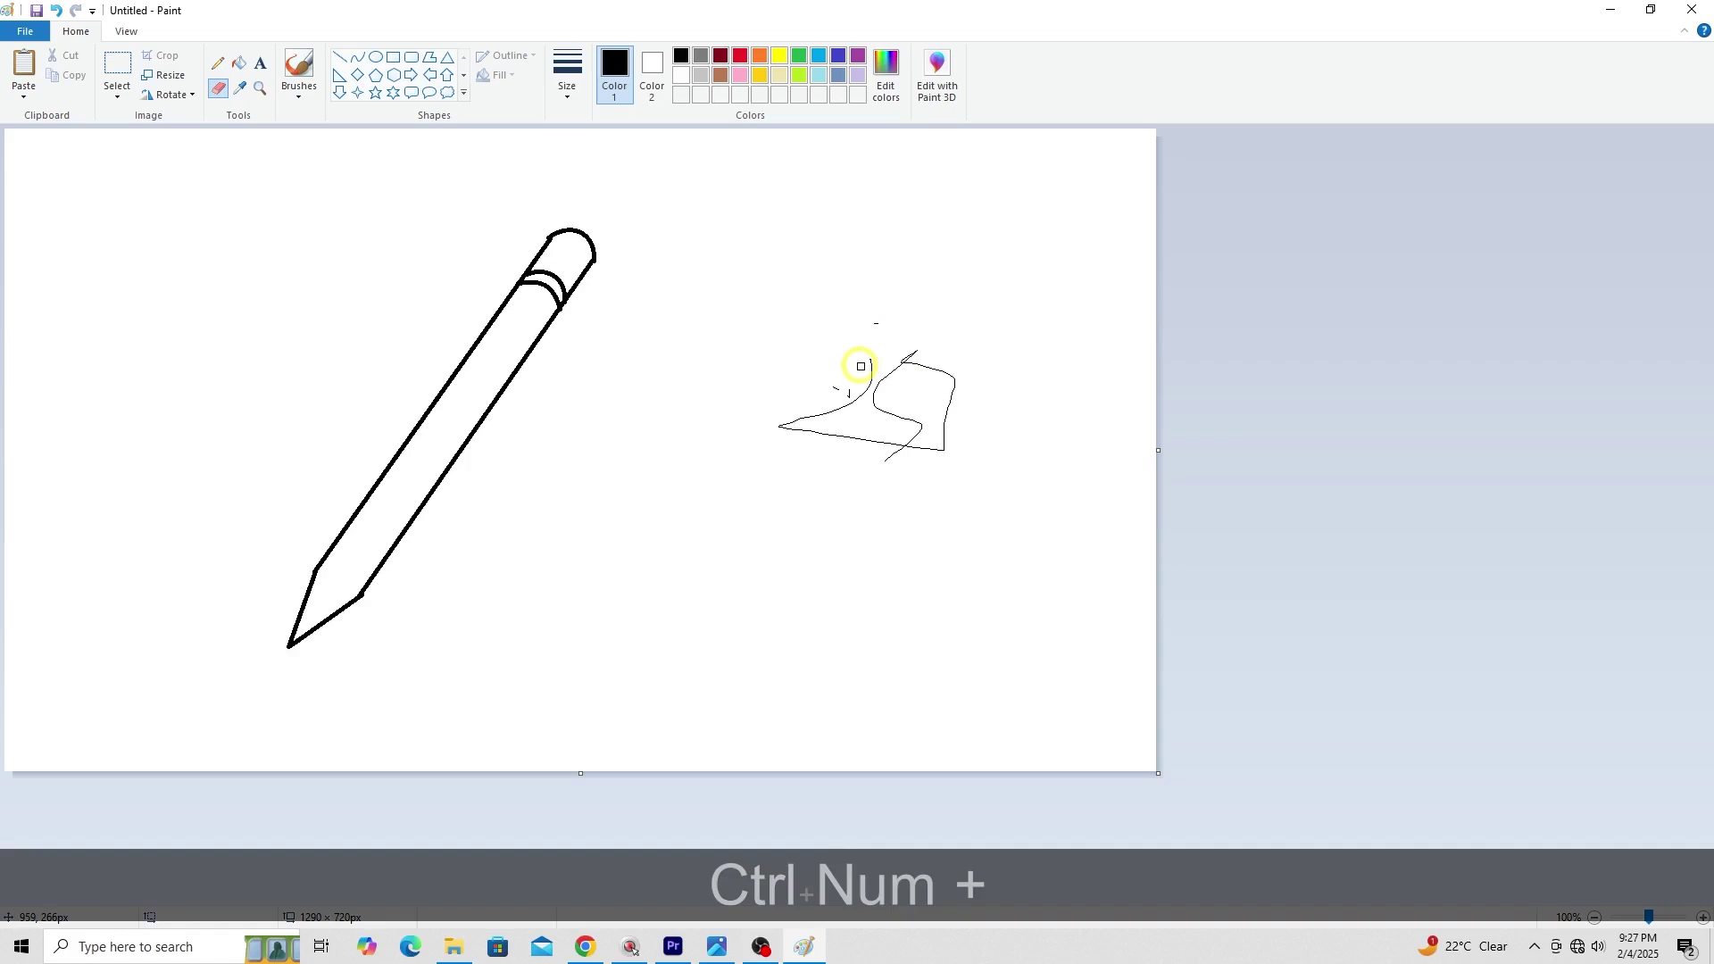
key(ctrl+KP_Add)
key(ctrl+KP_Add)
key(ctrl+KP_Add)
key(ctrl+KP_Add)
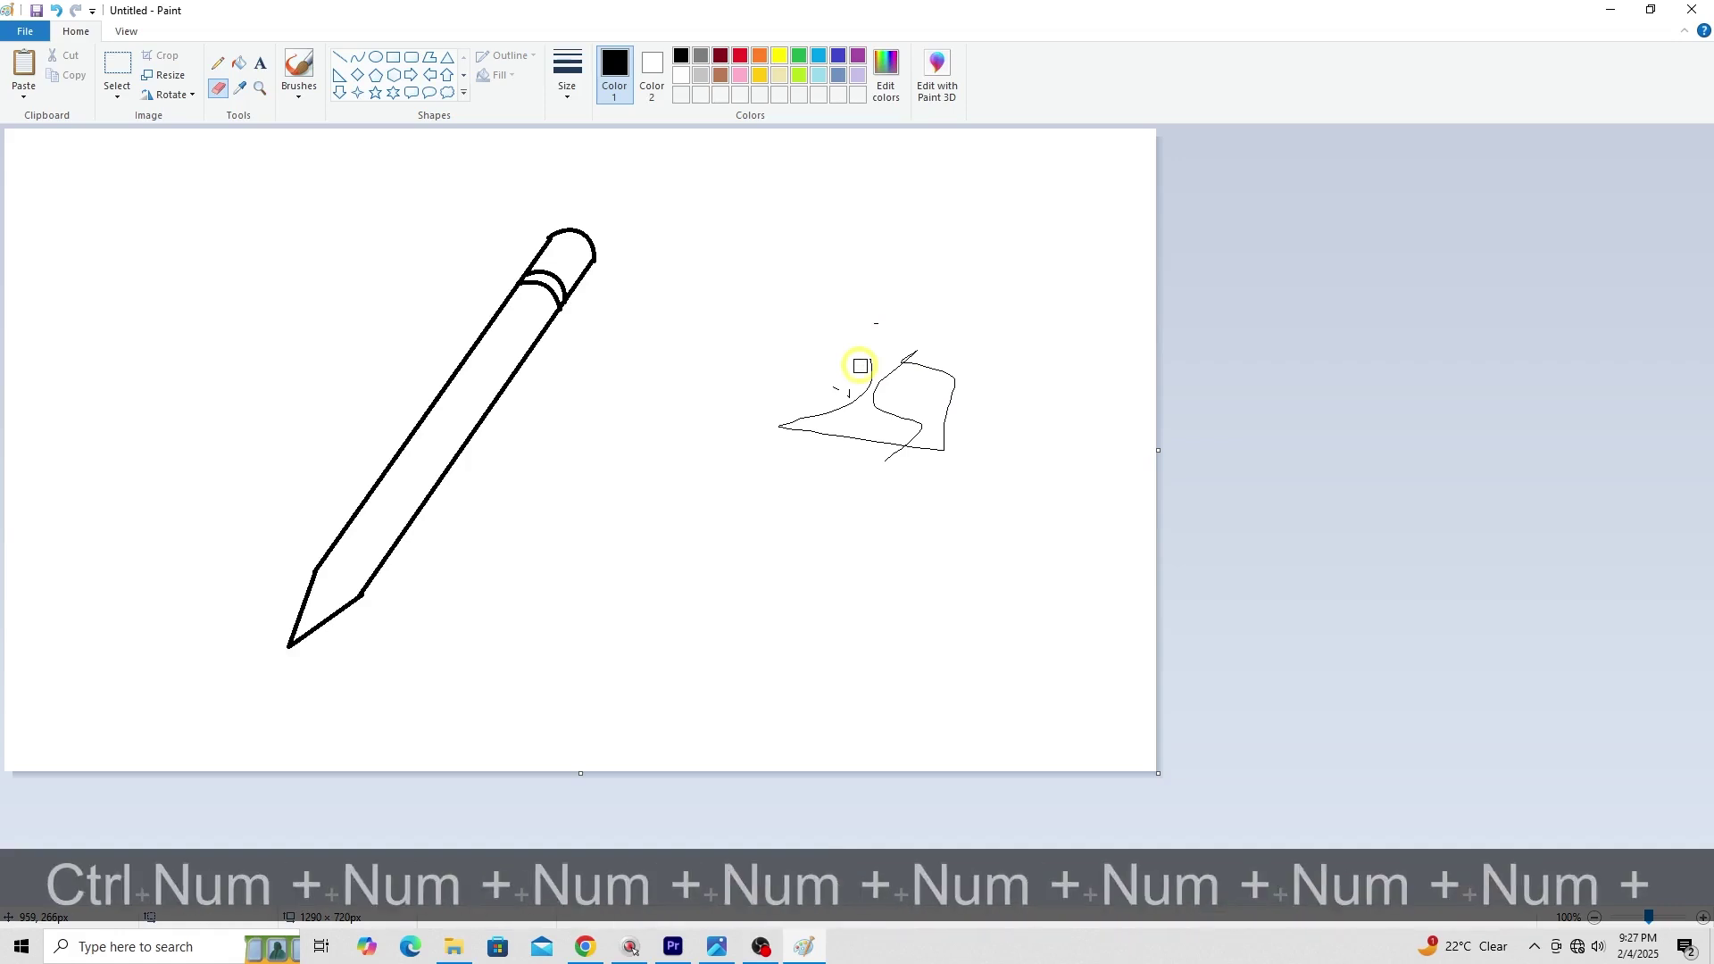
key(ctrl+KP_Add)
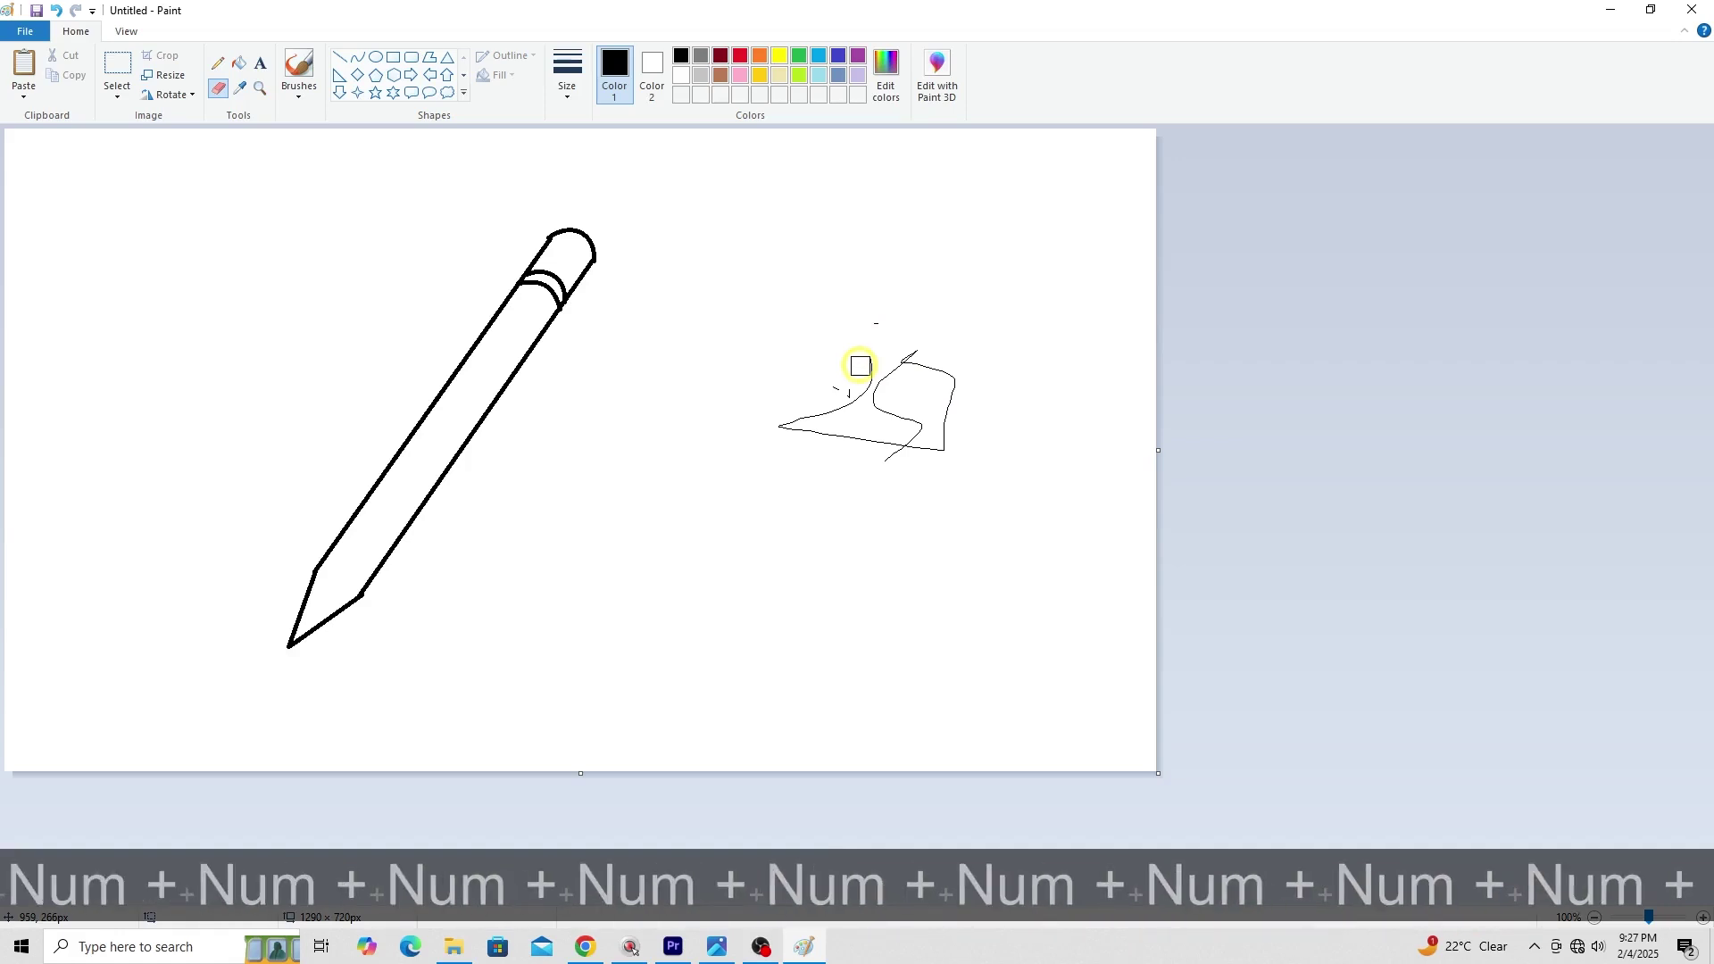
mouse_move(987, 356)
mouse_down()
mouse_move(953, 343)
mouse_move(902, 383)
mouse_move(856, 361)
mouse_move(865, 344)
mouse_move(860, 387)
mouse_move(877, 362)
mouse_move(861, 345)
mouse_move(731, 453)
mouse_move(826, 398)
mouse_move(935, 418)
mouse_move(901, 425)
mouse_move(899, 446)
mouse_move(953, 440)
mouse_move(952, 348)
mouse_move(924, 359)
mouse_move(882, 435)
mouse_up()
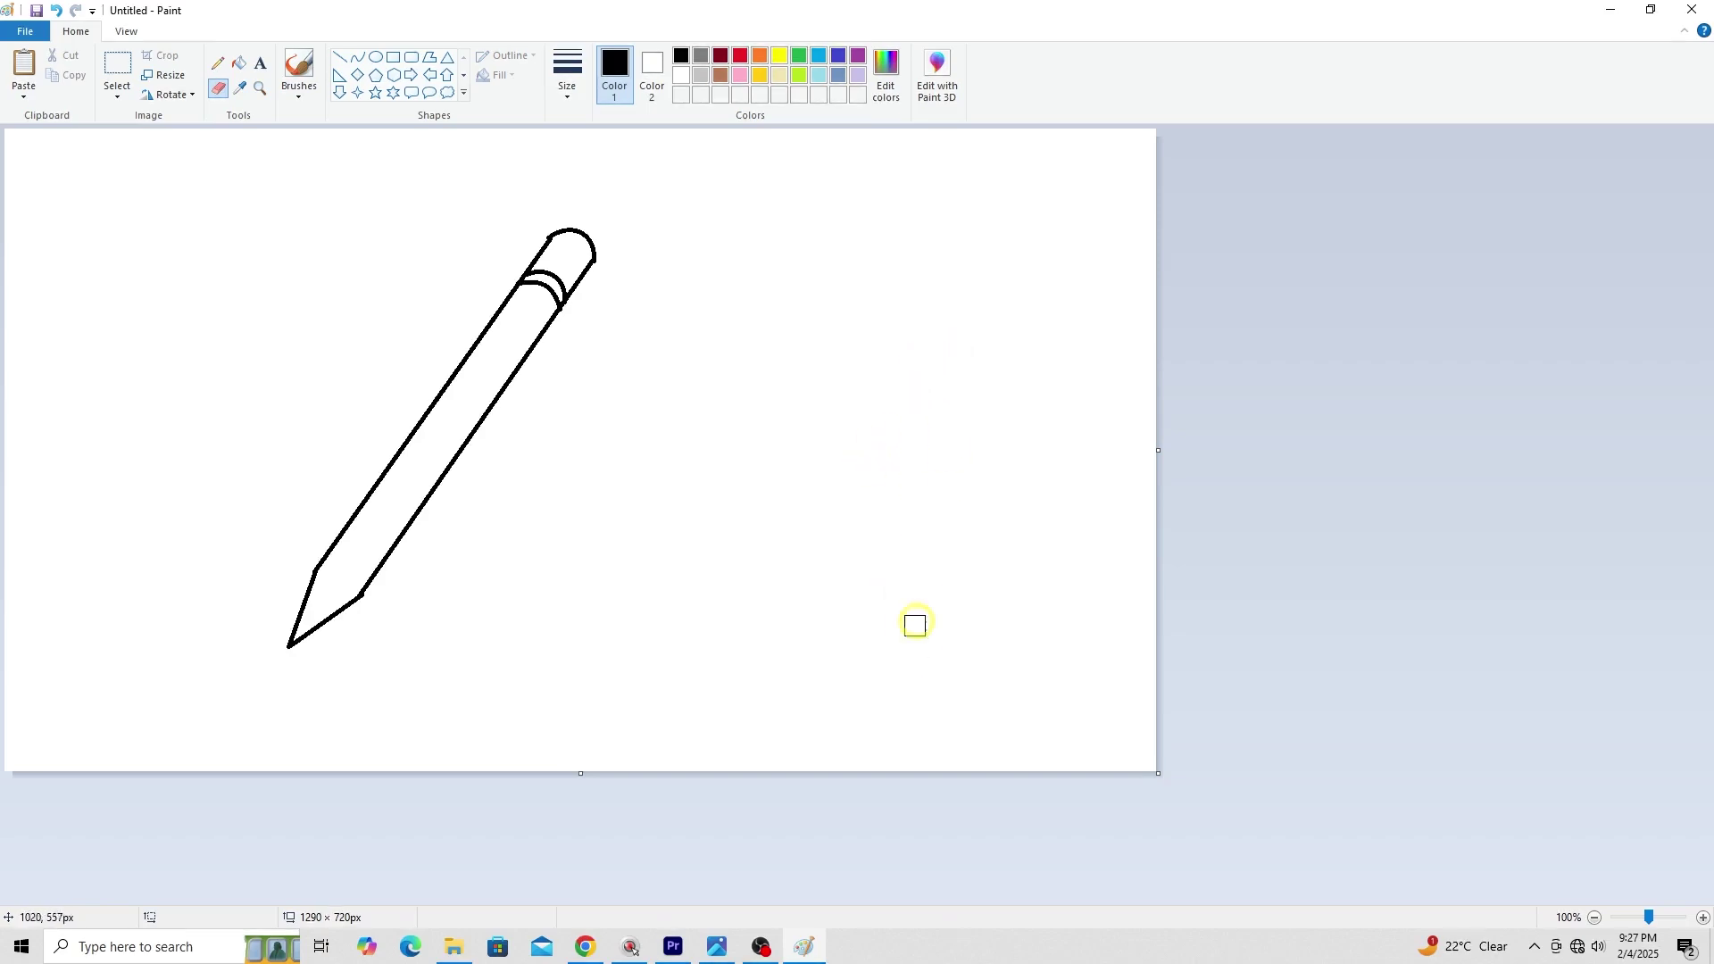
Draw a freehand zigzag edge between the pencil's body and its sharpened end, and a small curve marking off the lead
click(216, 64)
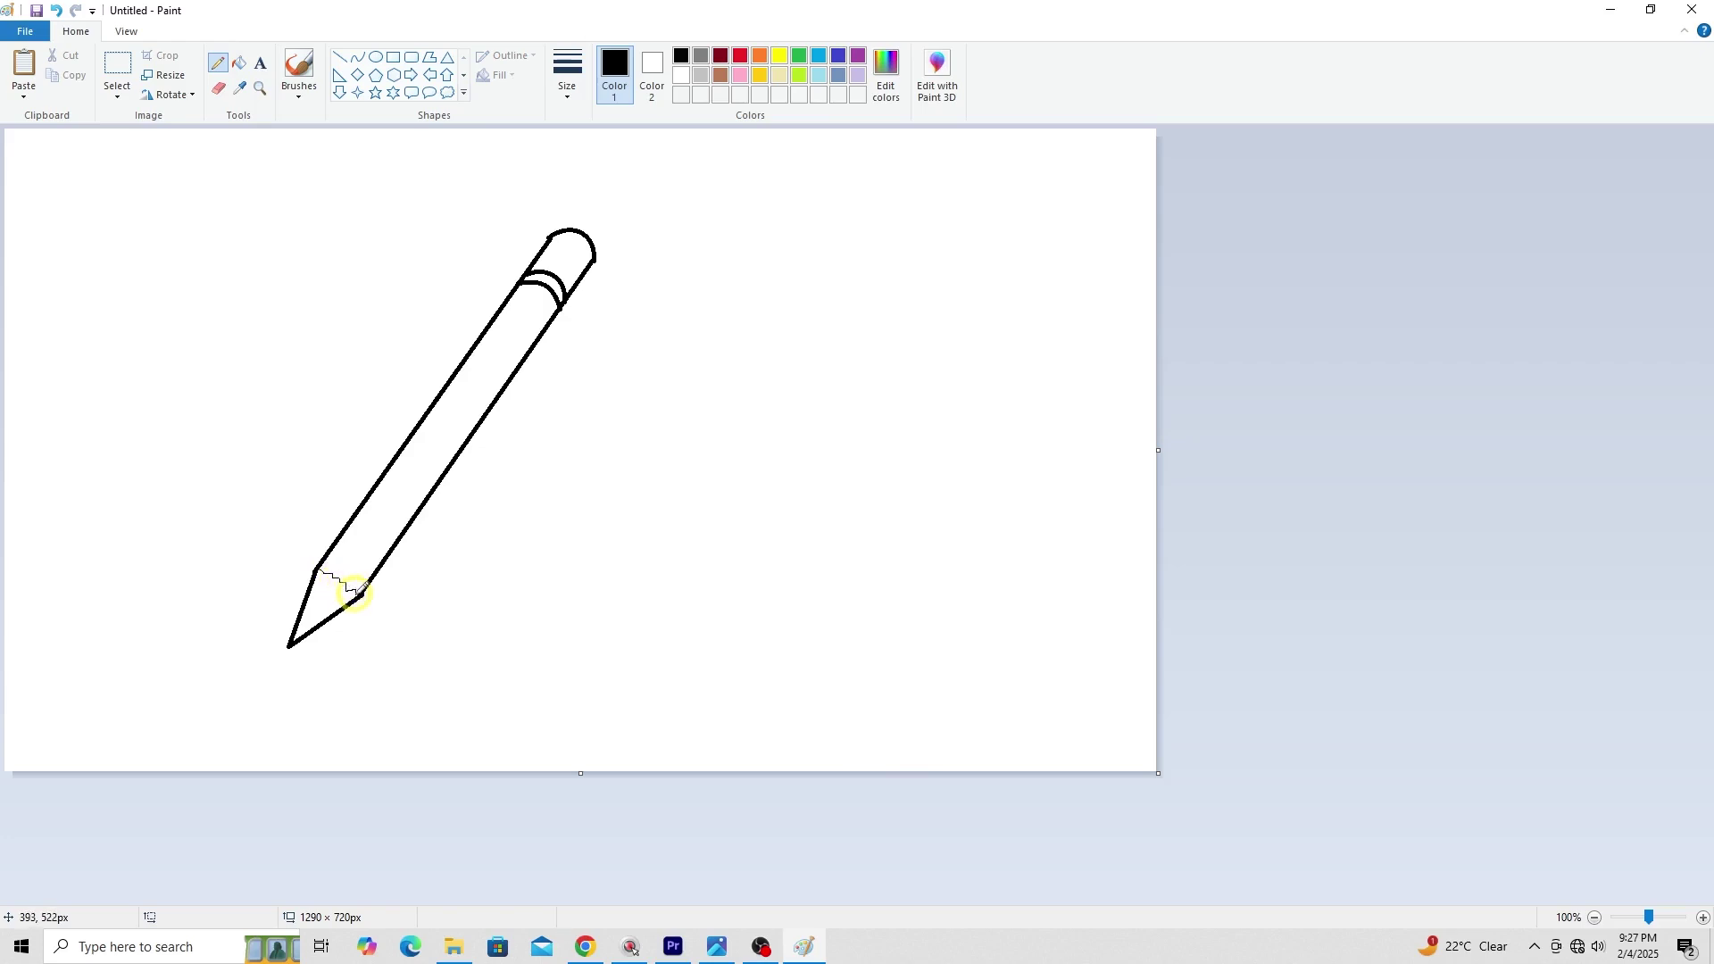
click(184, 697)
drag(299, 624, 306, 630)
Draw two straight lines along the pencil's body from the zigzag edge to the eraser band, the first about 231 × 325 px
click(340, 58)
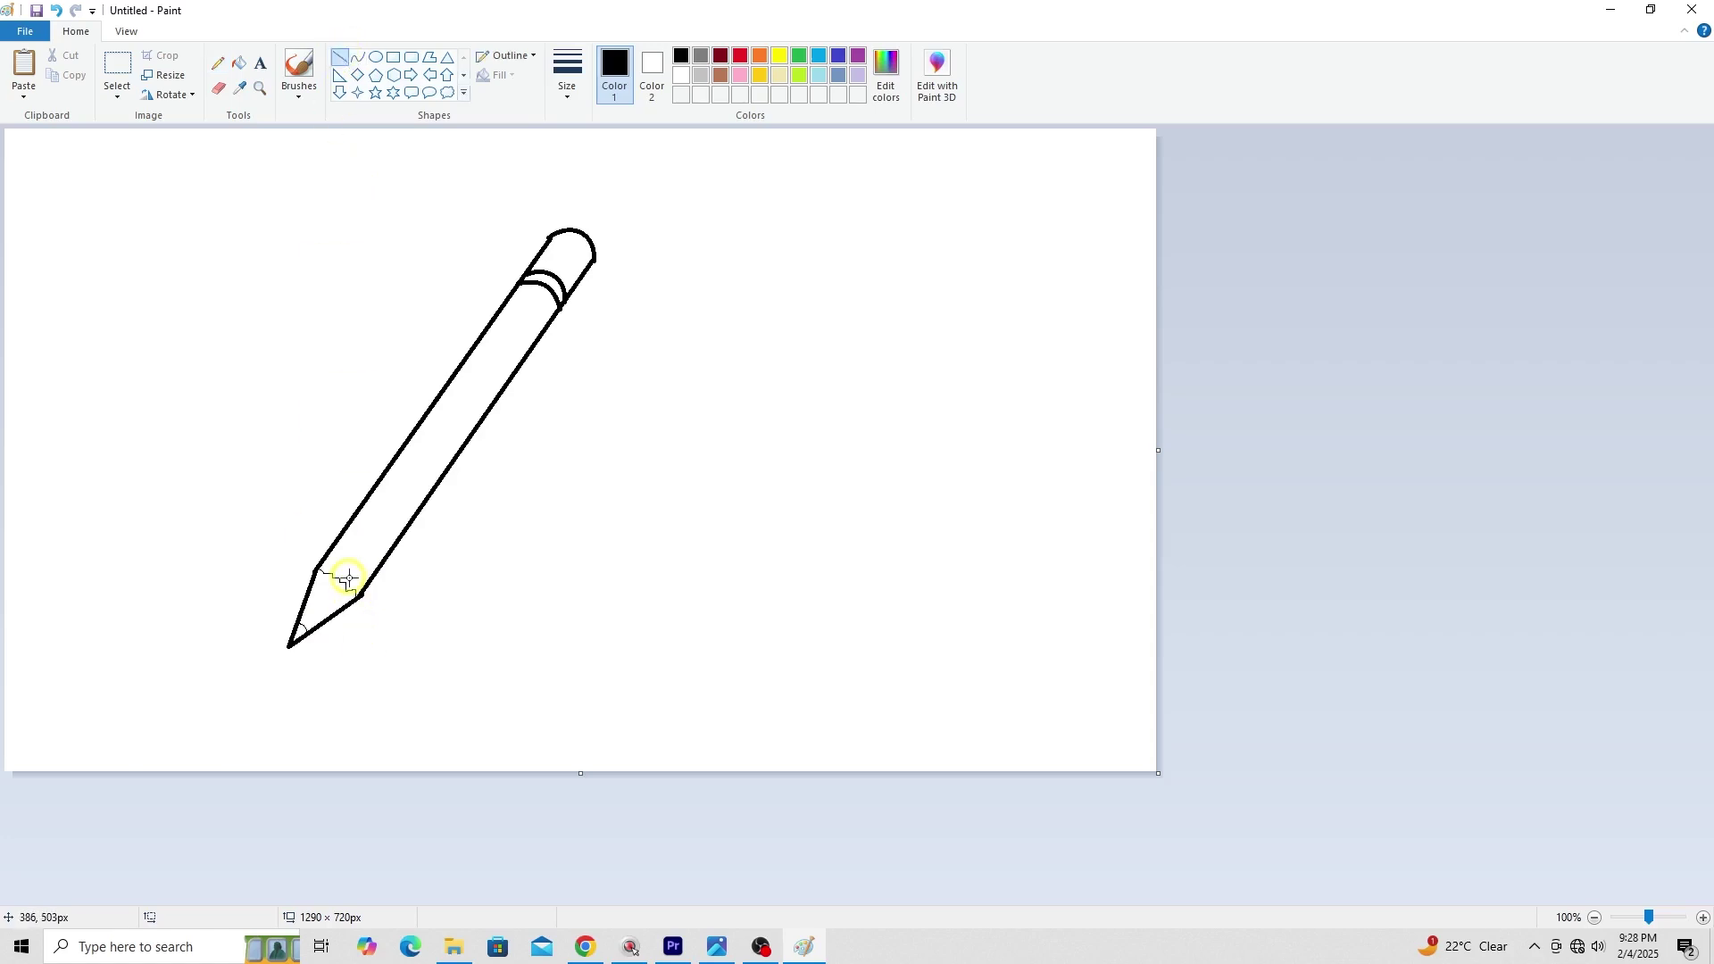
drag(344, 580, 329, 573)
mouse_move(329, 573)
mouse_down()
mouse_move(463, 348)
mouse_move(533, 284)
mouse_up()
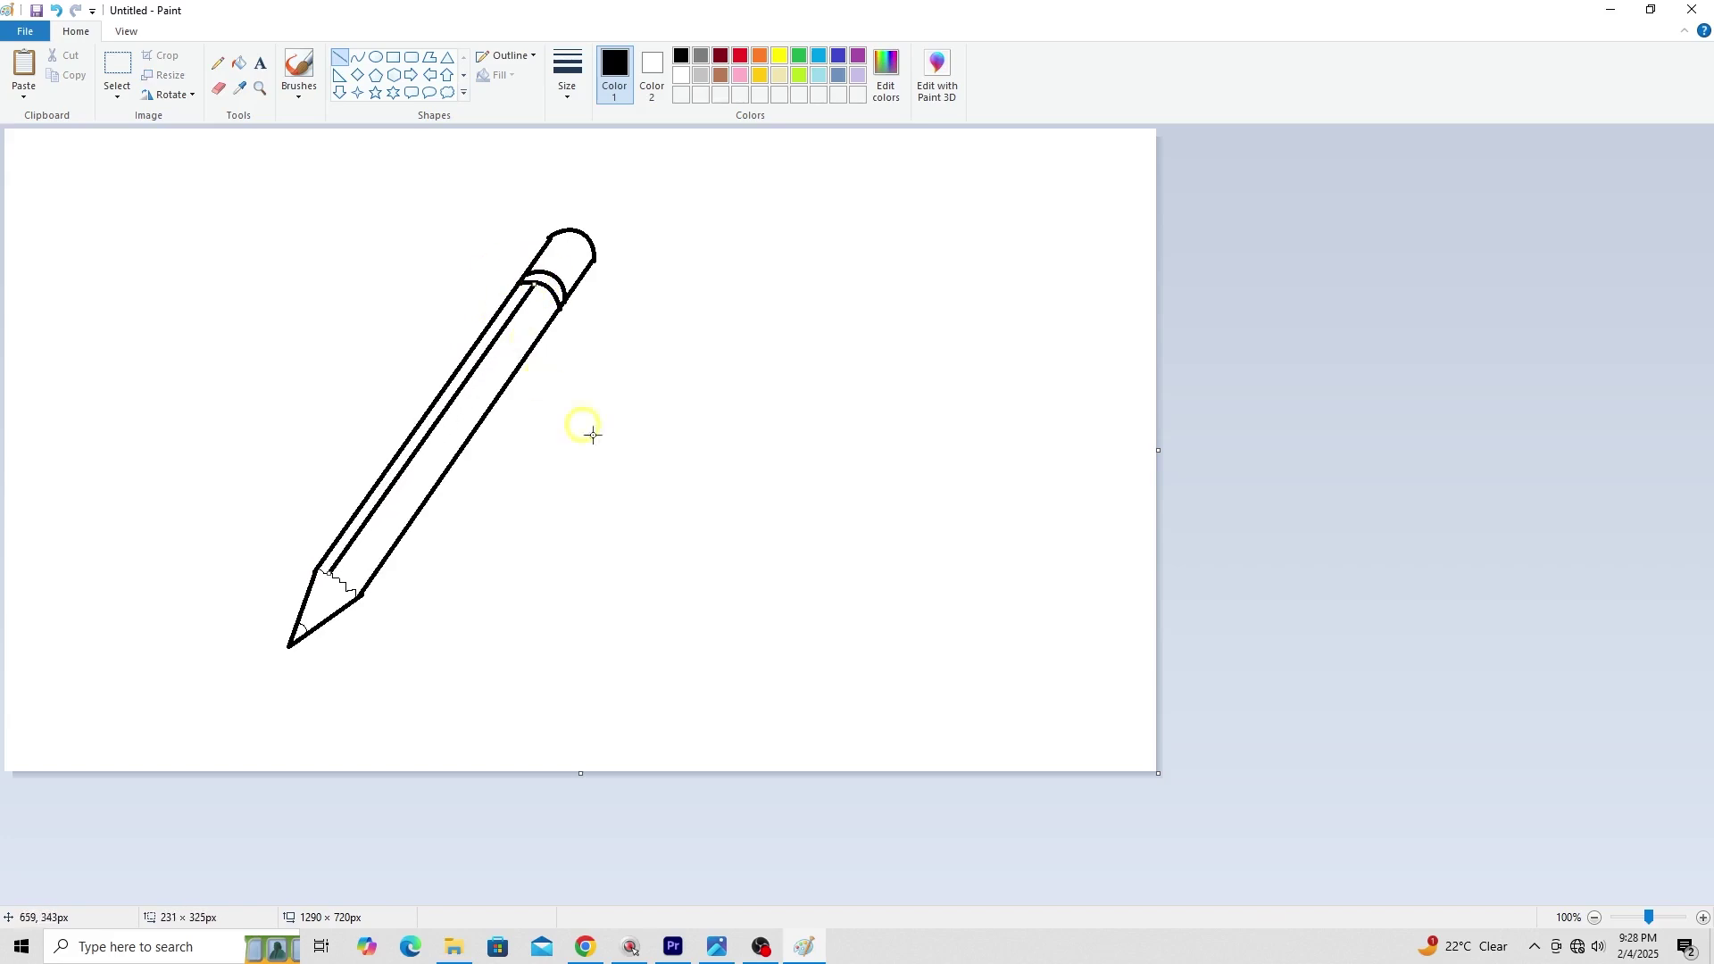
click(789, 457)
drag(343, 582, 551, 294)
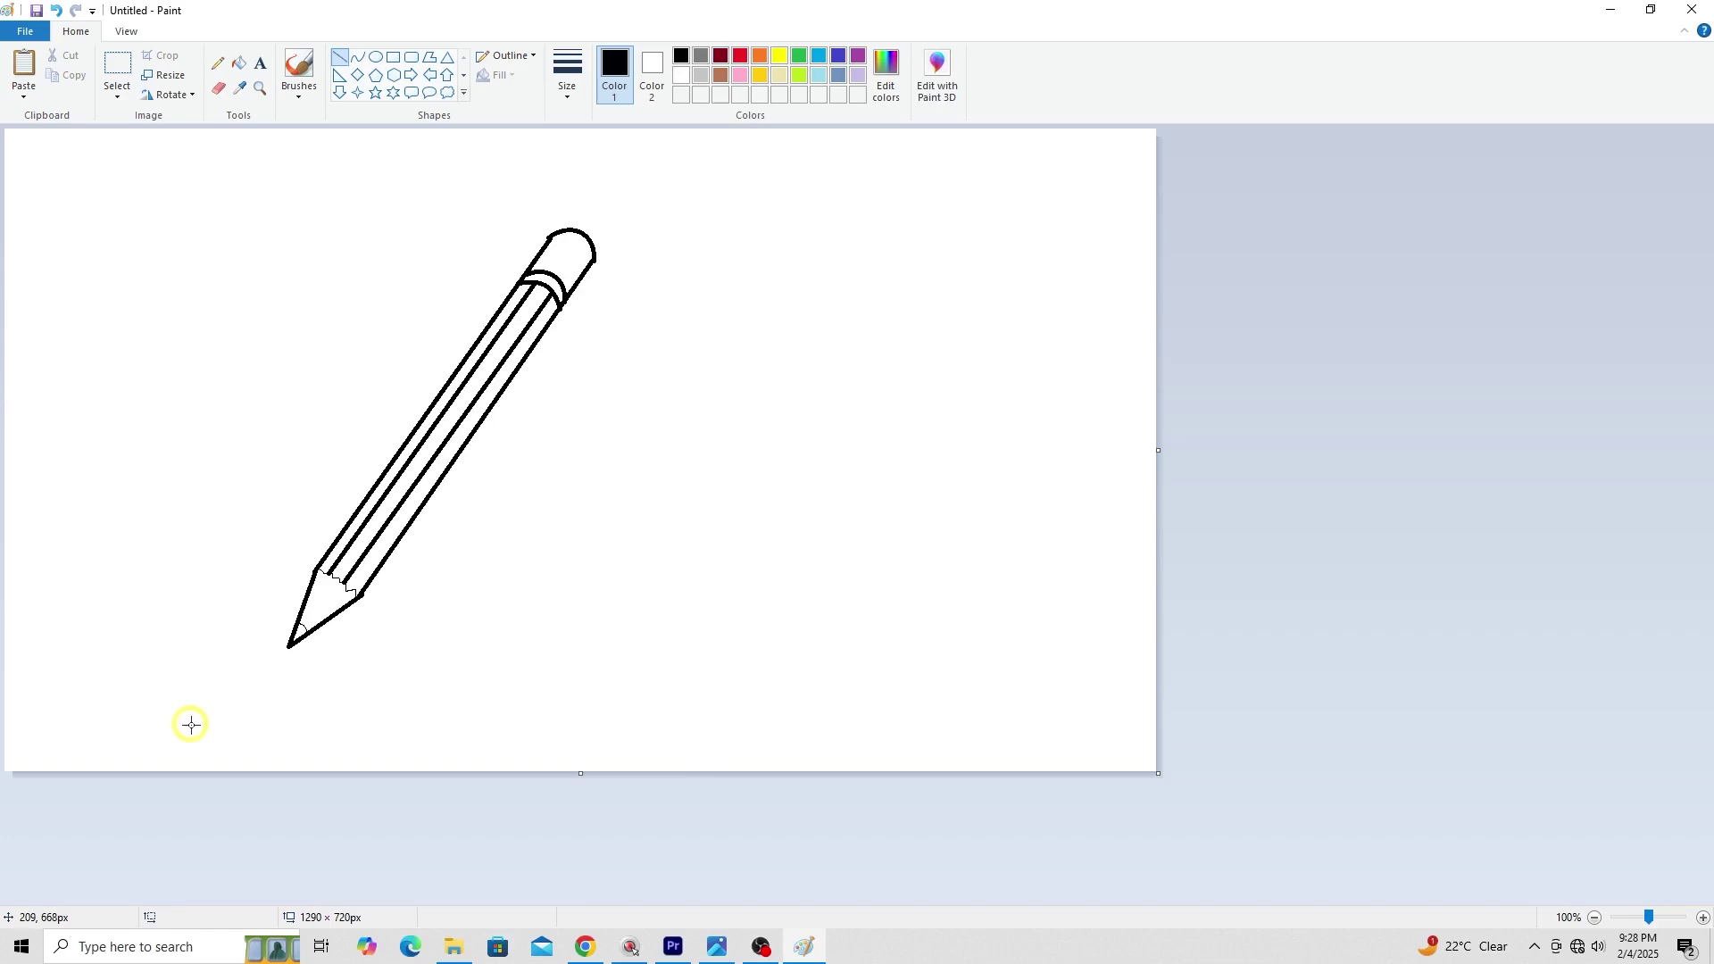
Fill the two outer stripes of the pencil's body with red
click(239, 65)
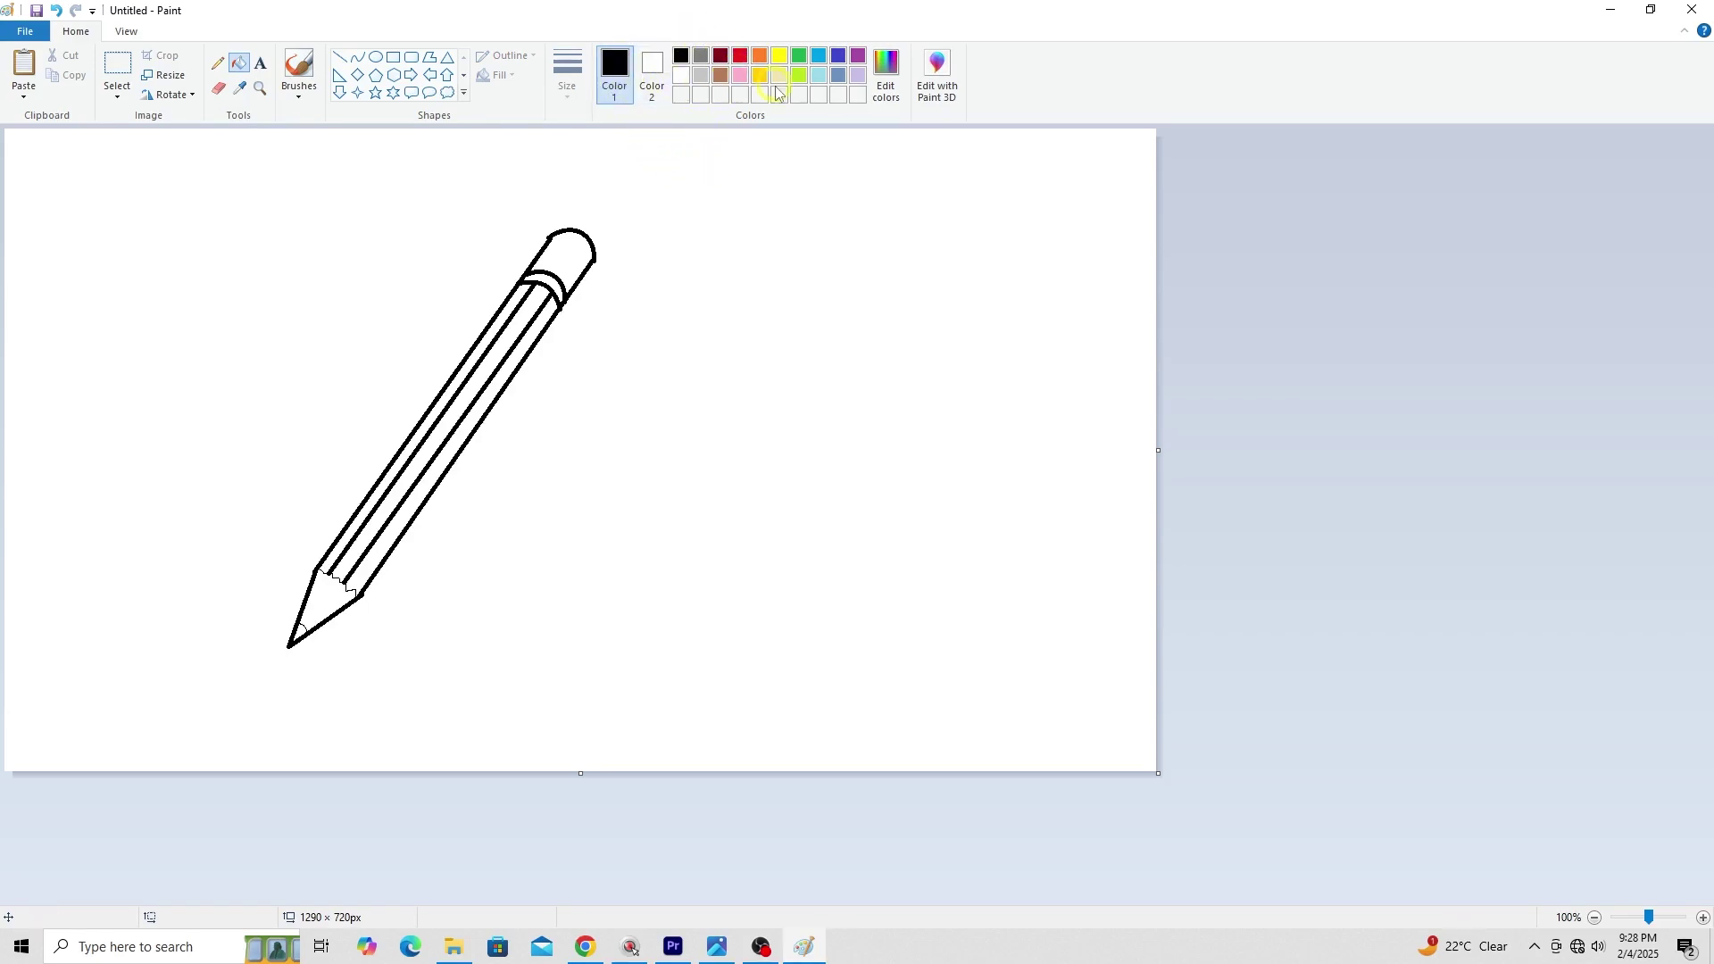
click(740, 58)
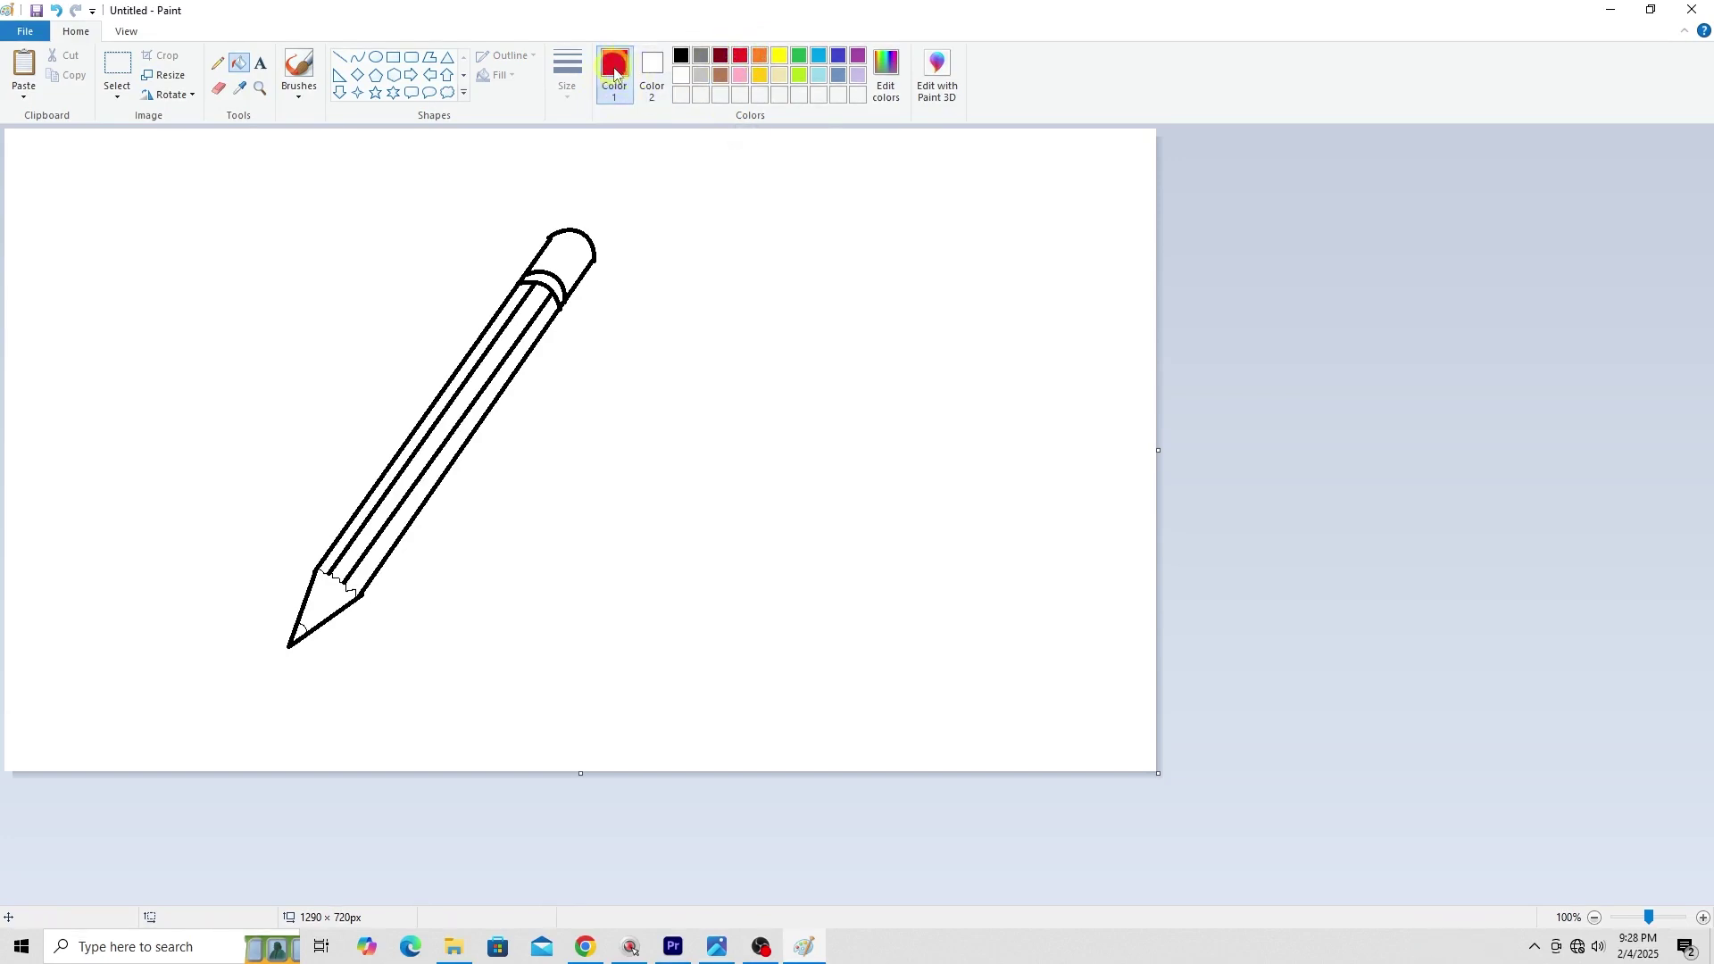
click(446, 386)
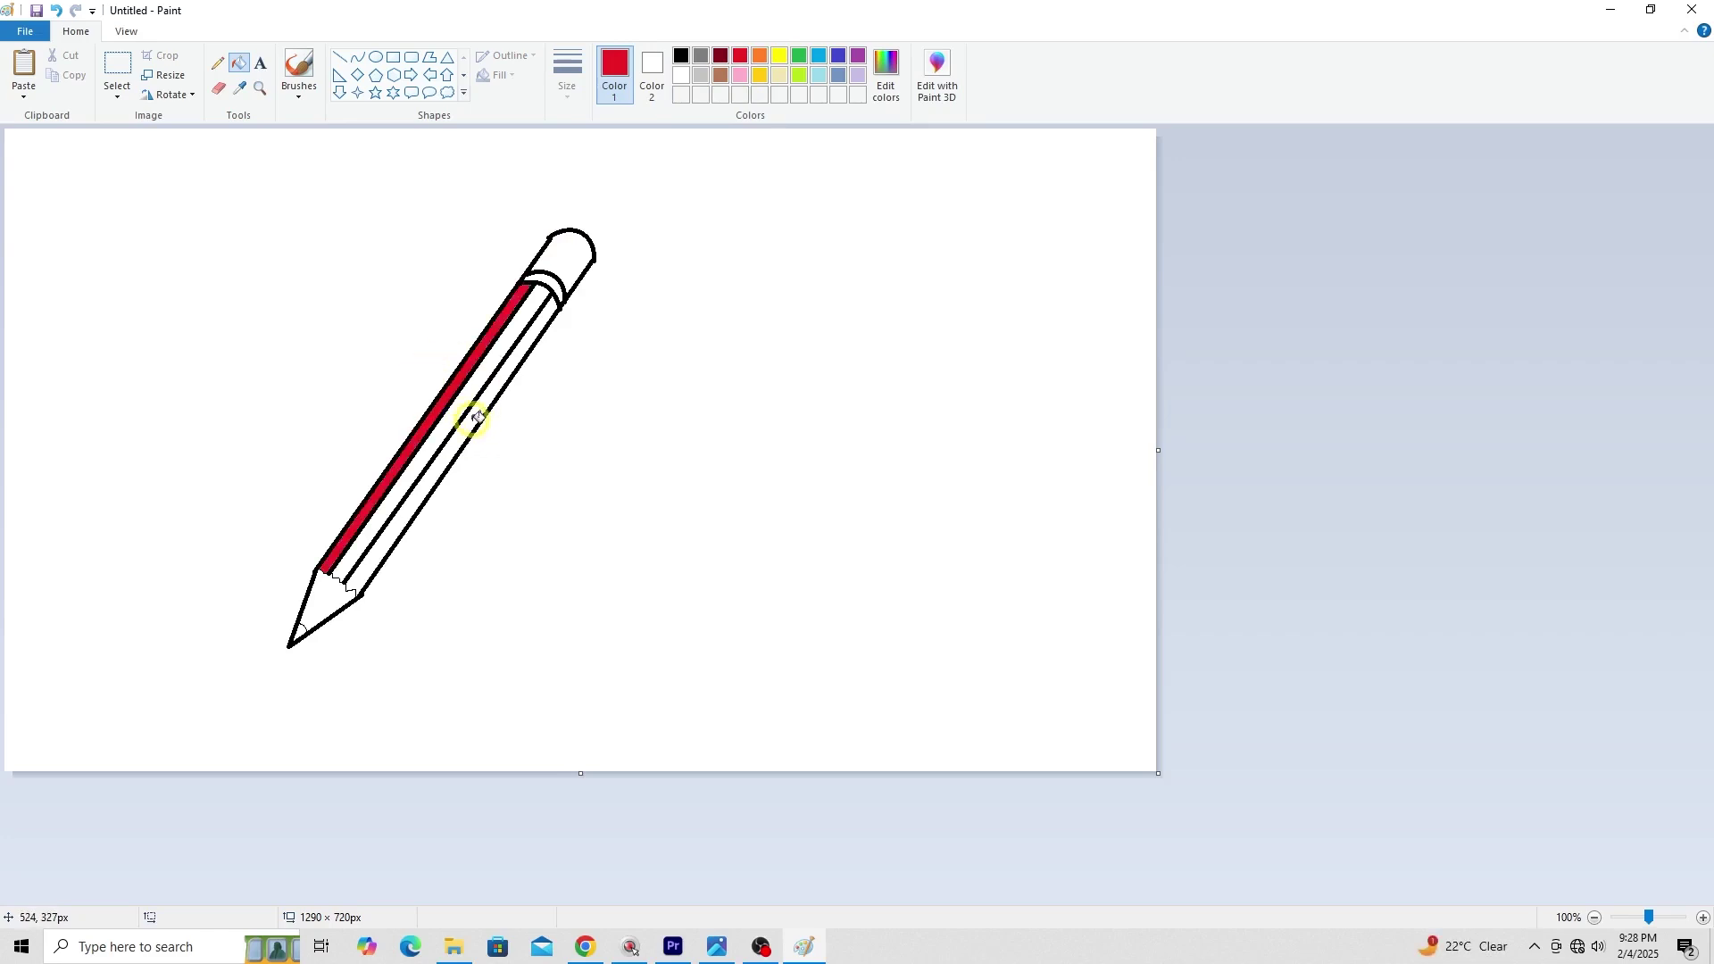
click(477, 418)
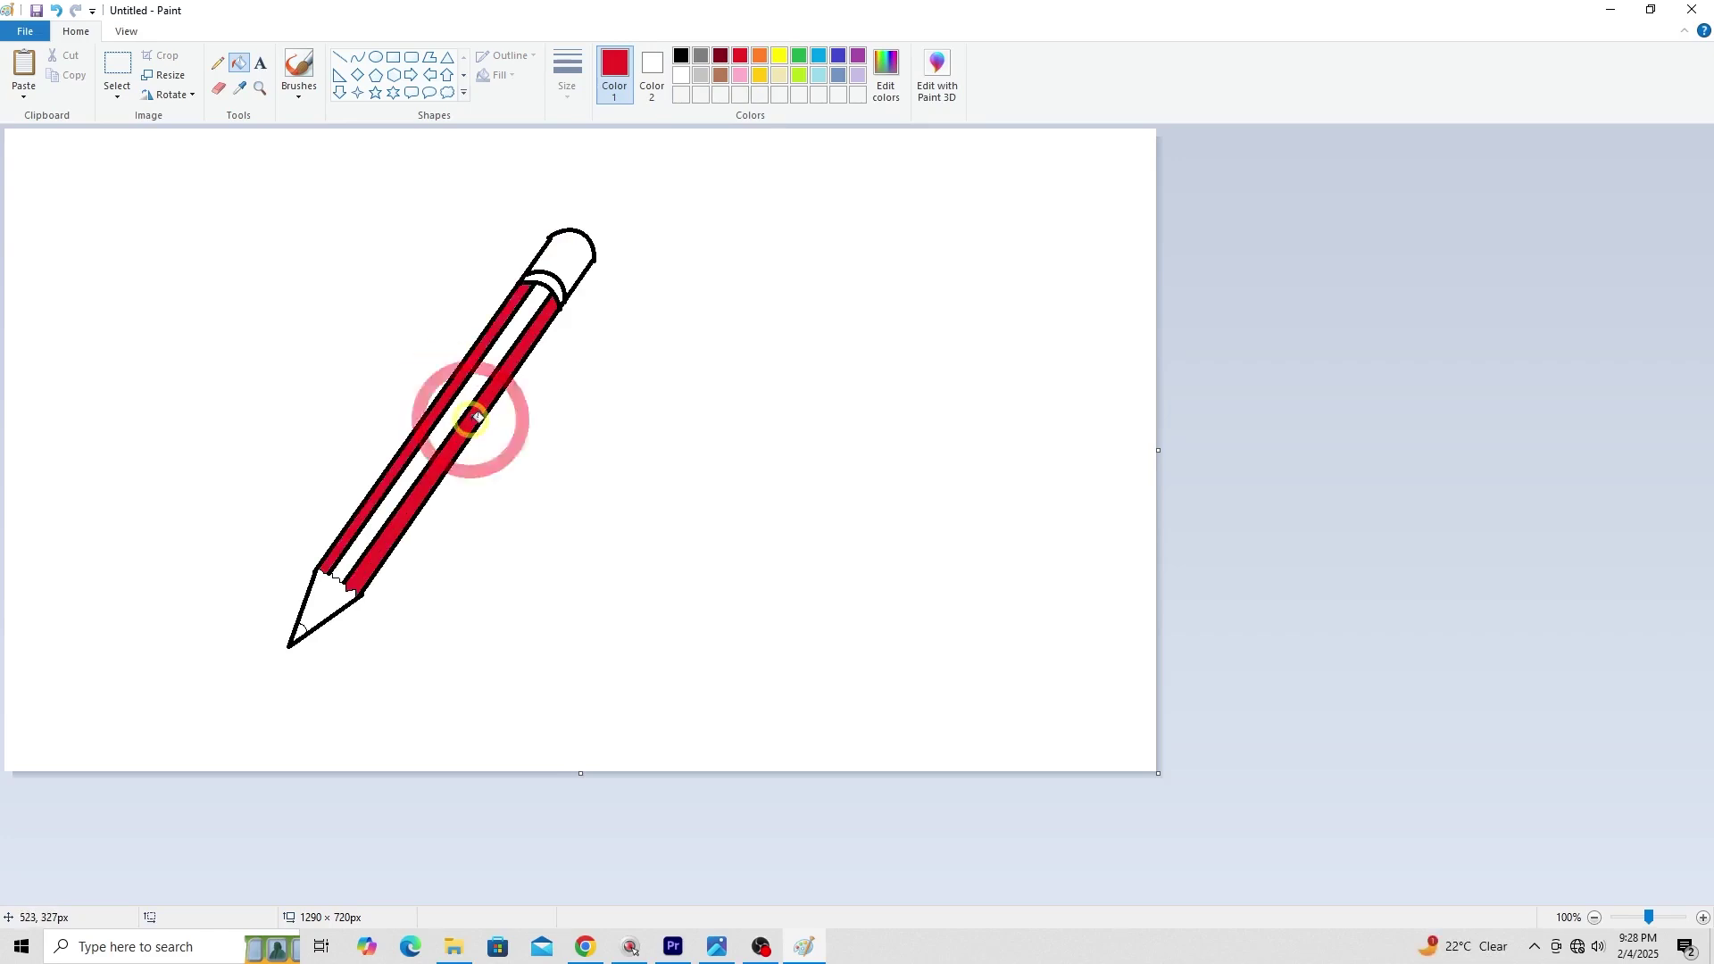
Fill the pencil's lead tip, rounded eraser end and middle body stripe with black
click(681, 58)
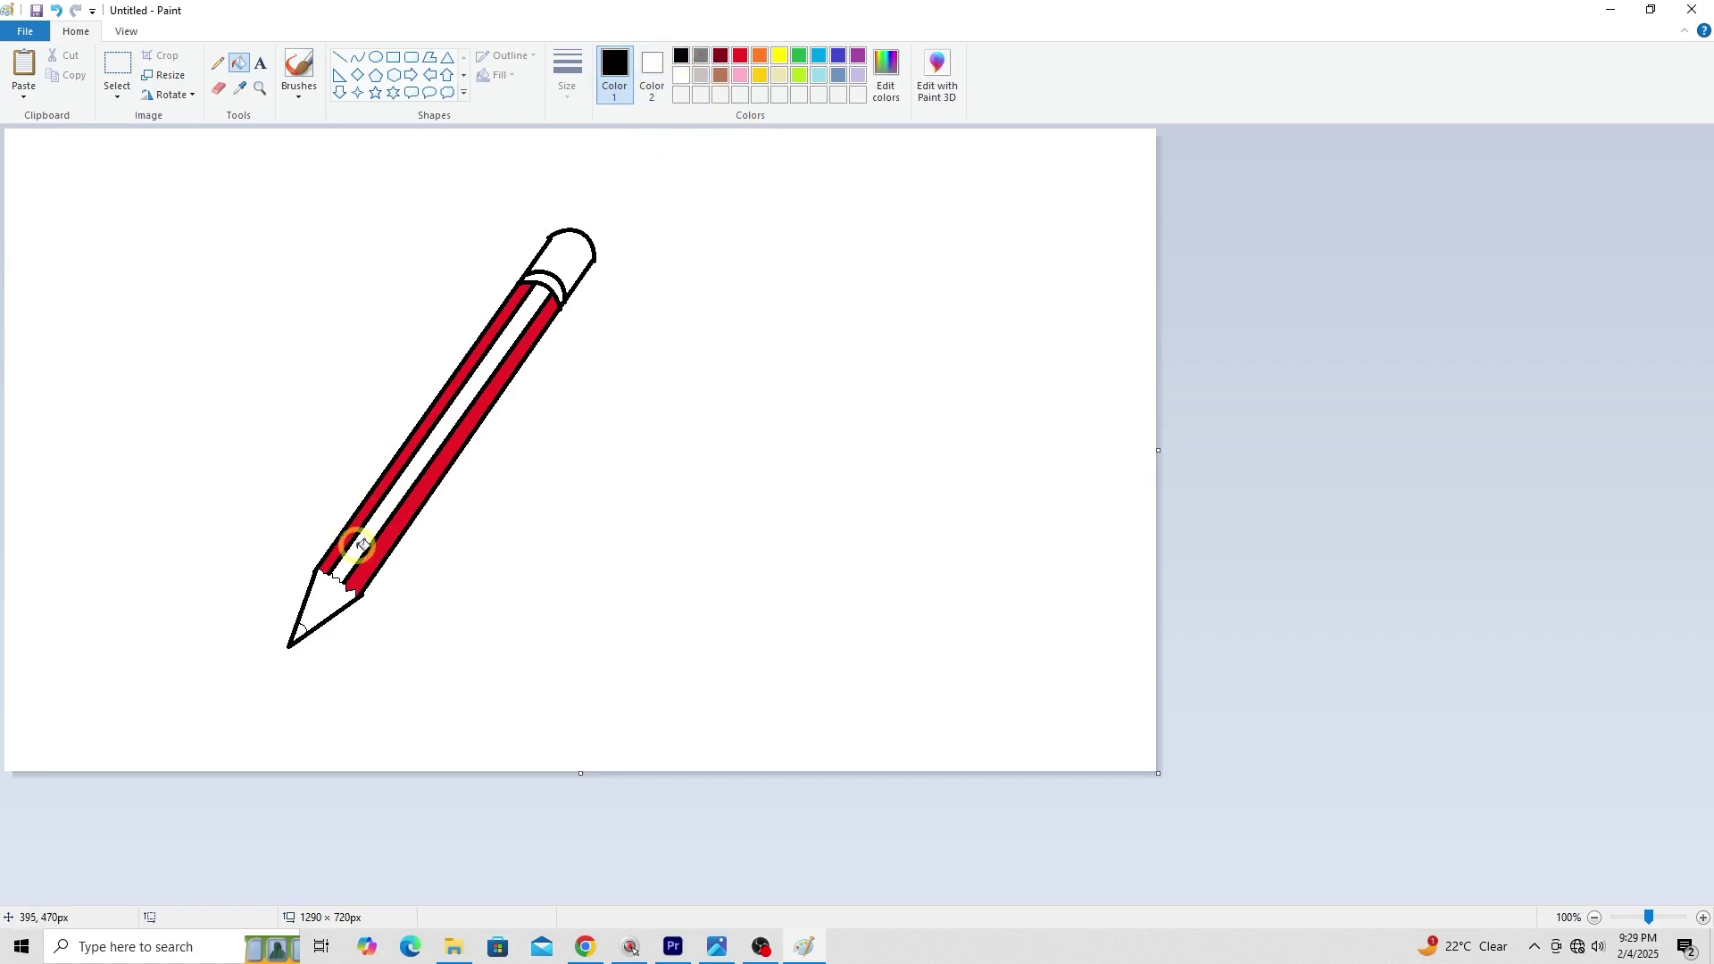
click(301, 628)
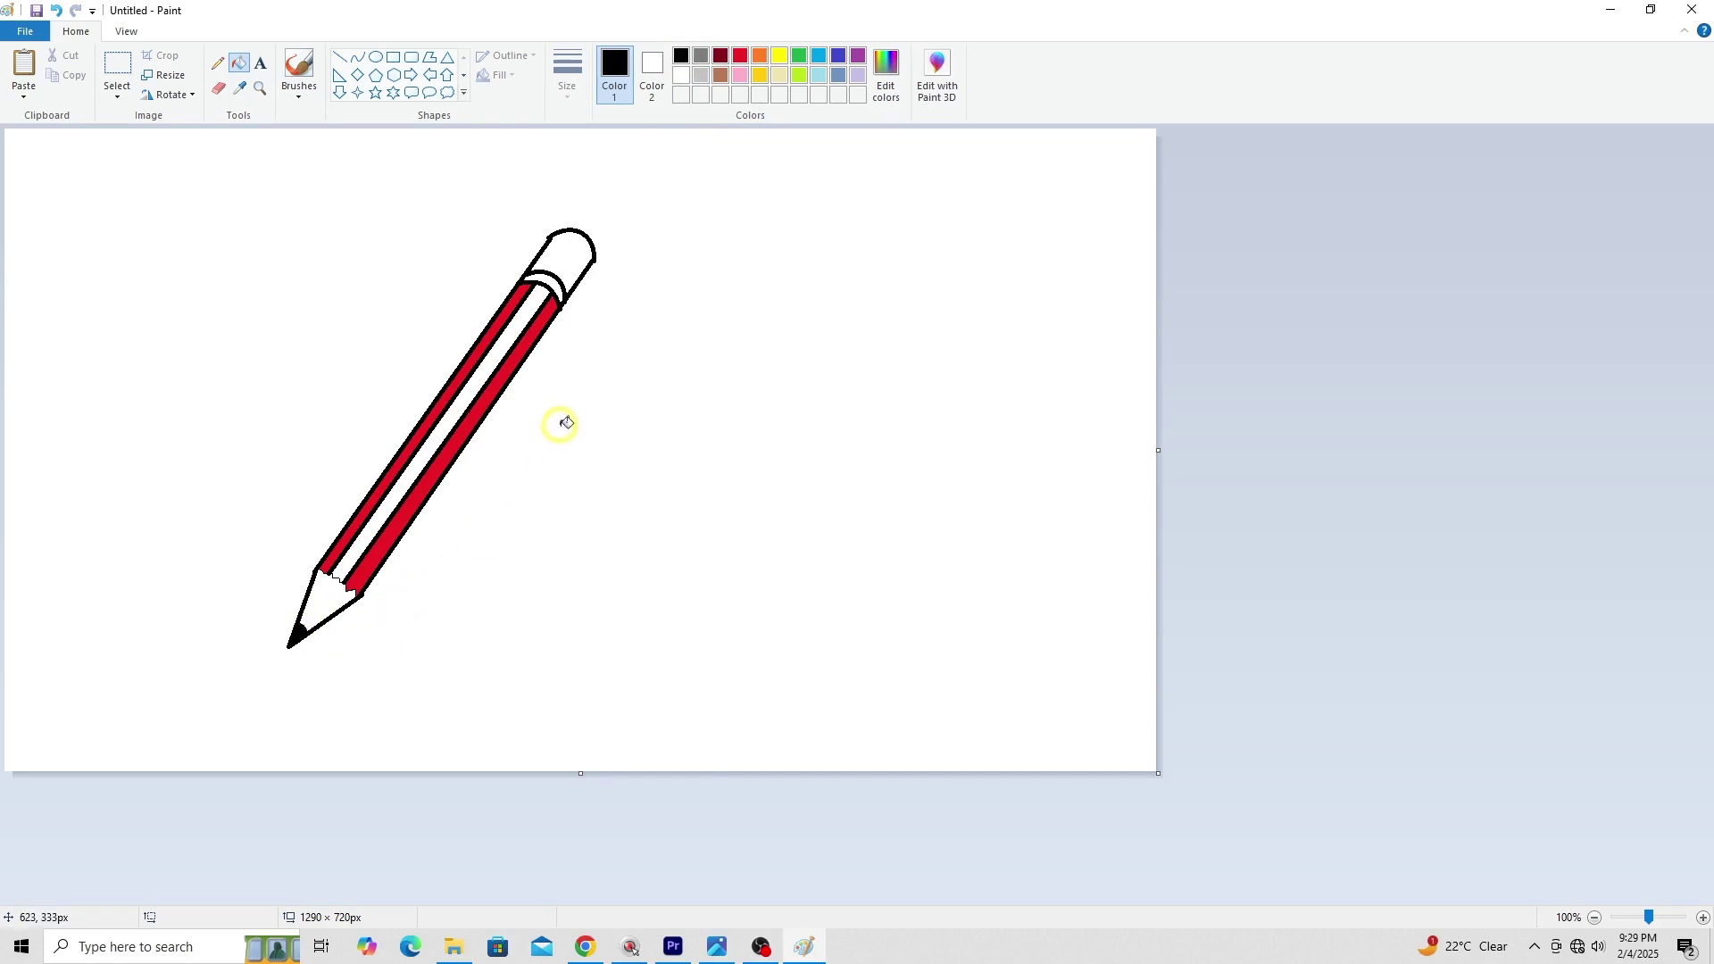
click(566, 250)
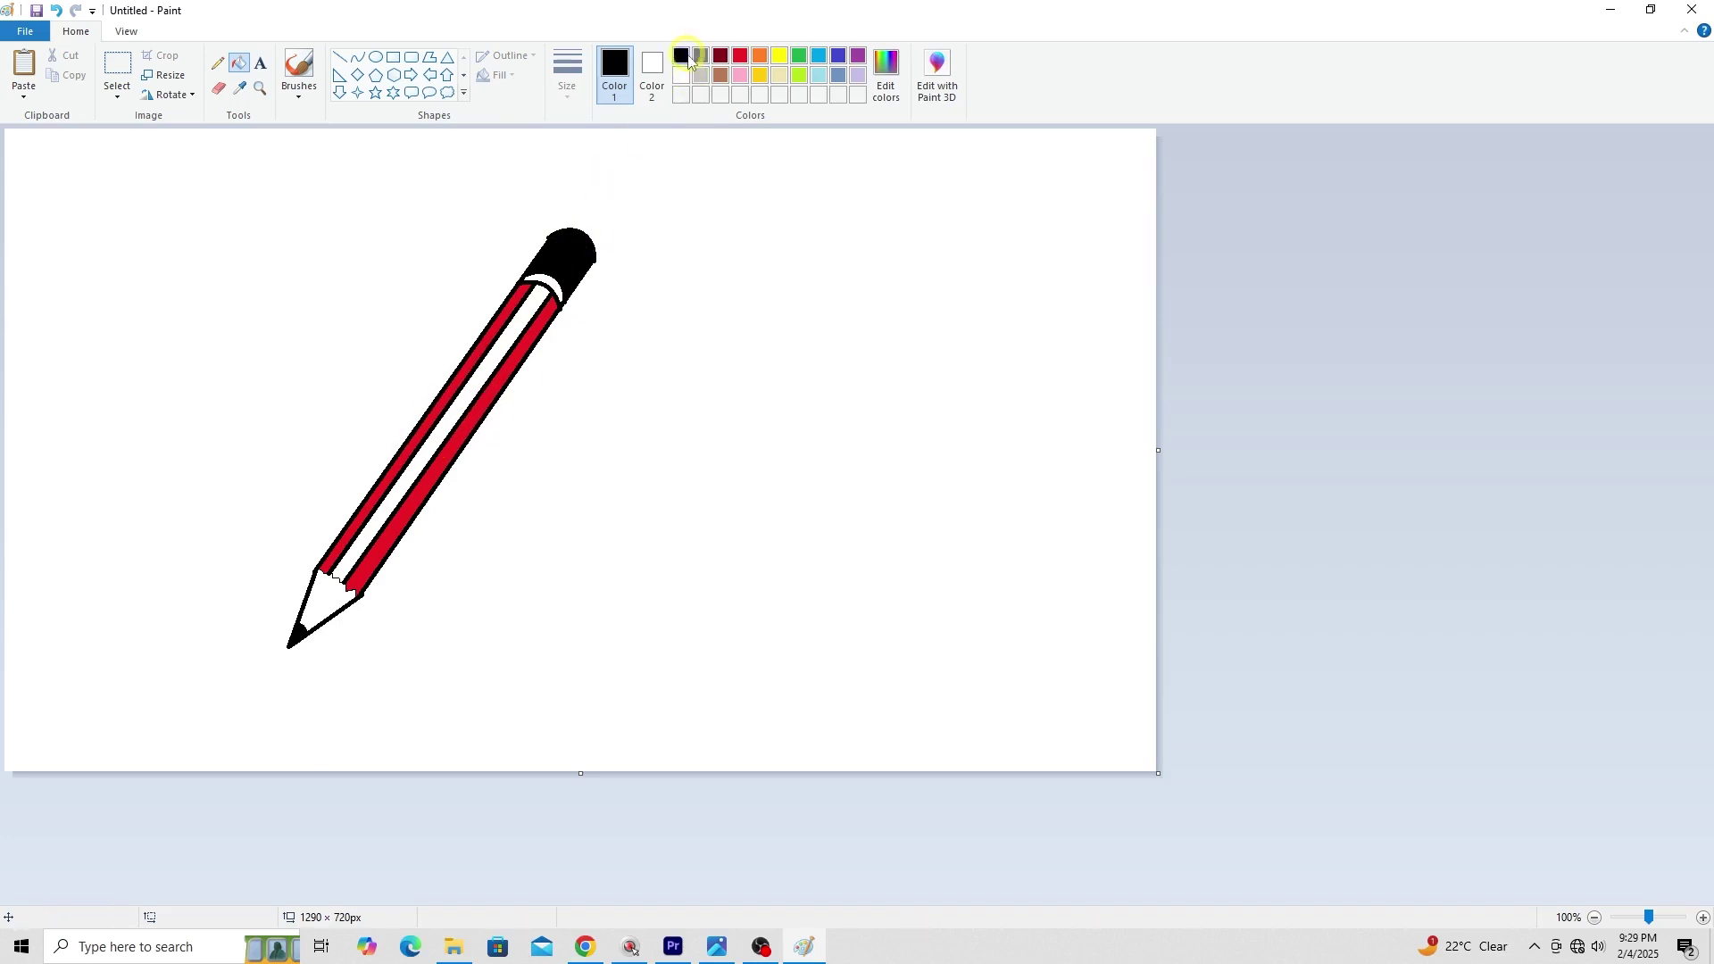
click(440, 439)
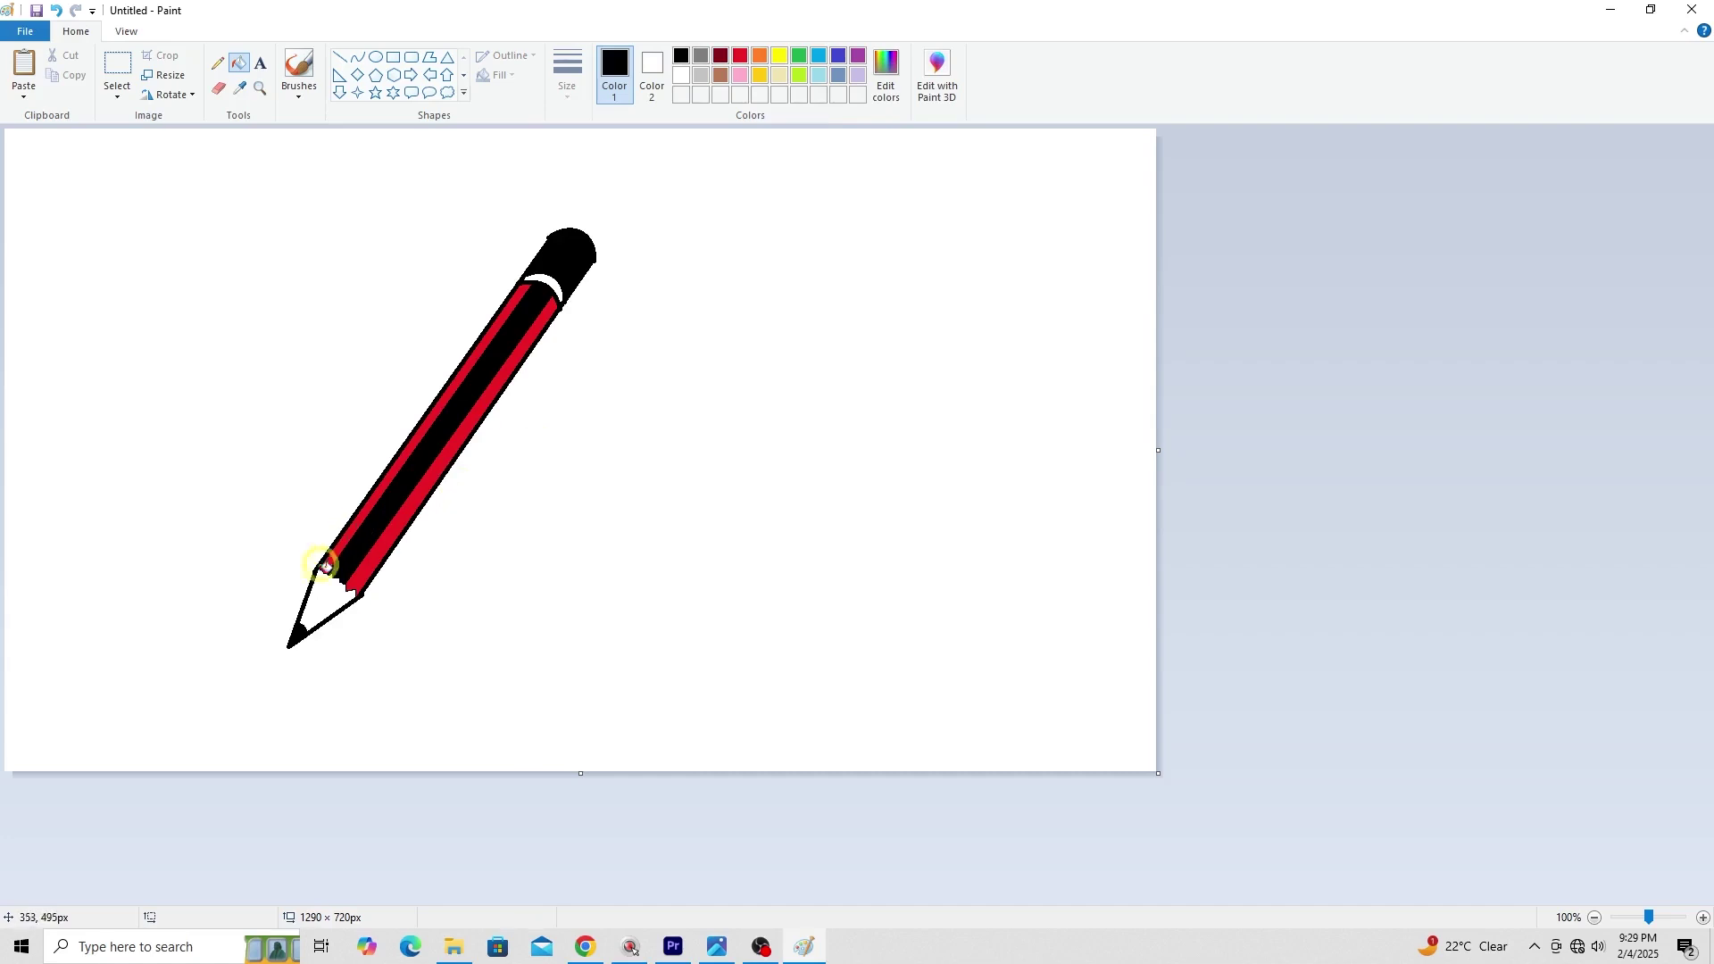
Fill the sharpened wood section between the zigzag edge and the lead with light pink
right_click(336, 589)
click(739, 79)
click(320, 593)
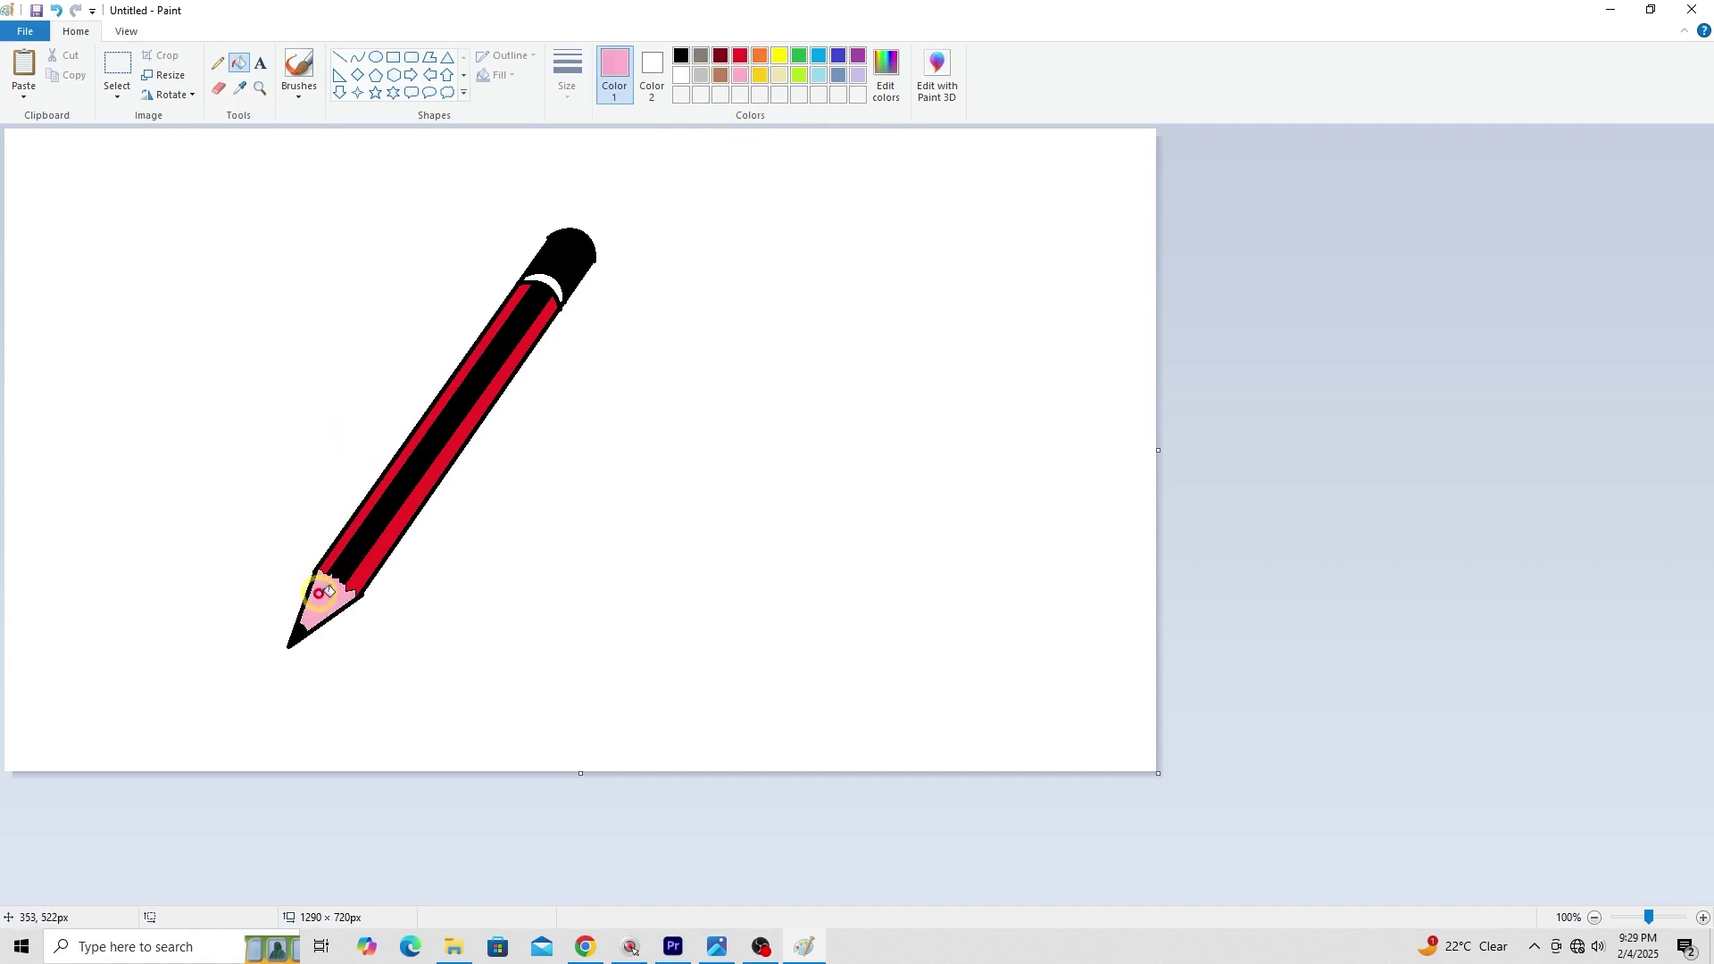